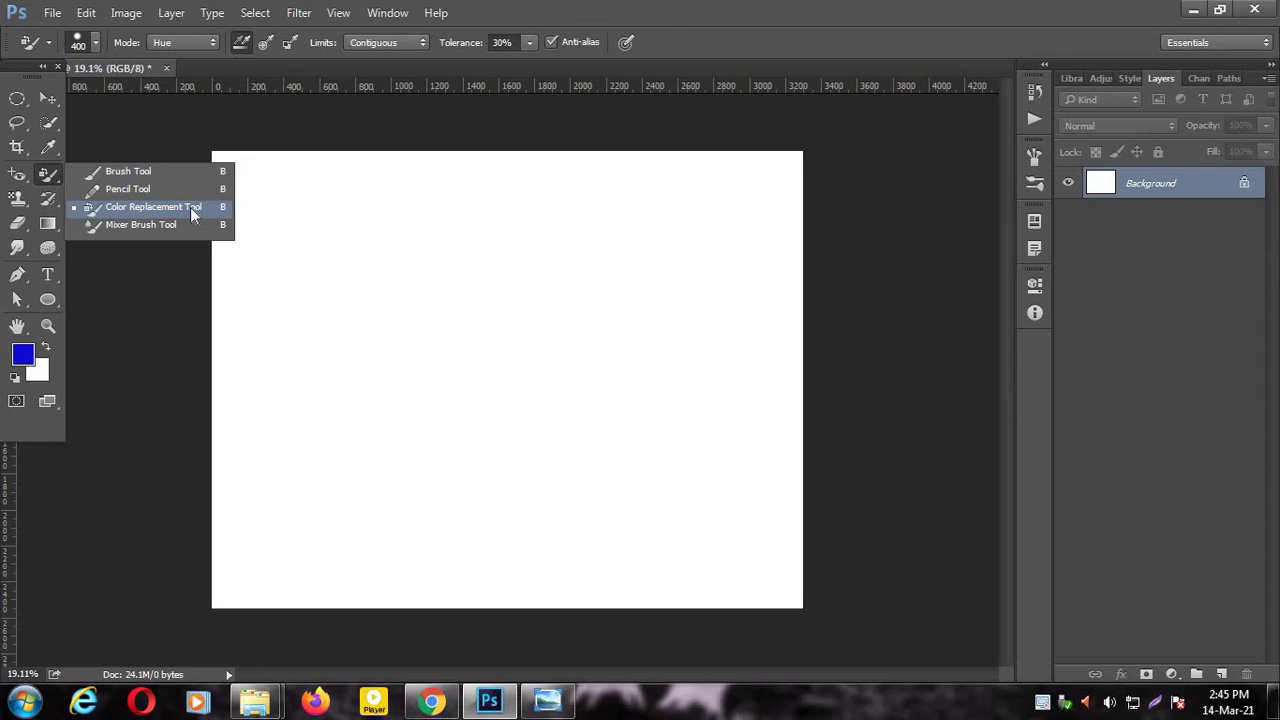
# Open the oranges picture "1 (1)" from the Pictures library as a new document and activate the Color Replacement Tool
pyautogui.click(190, 207)
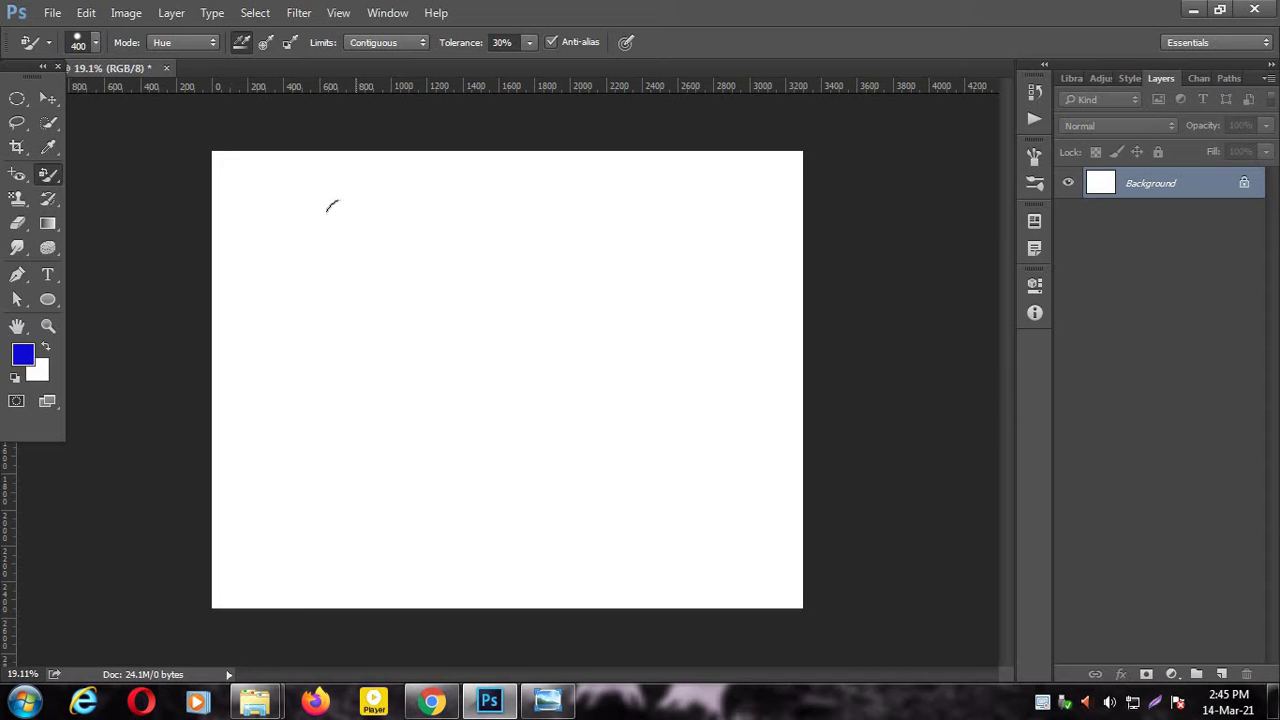
pyautogui.moveTo(252, 709)
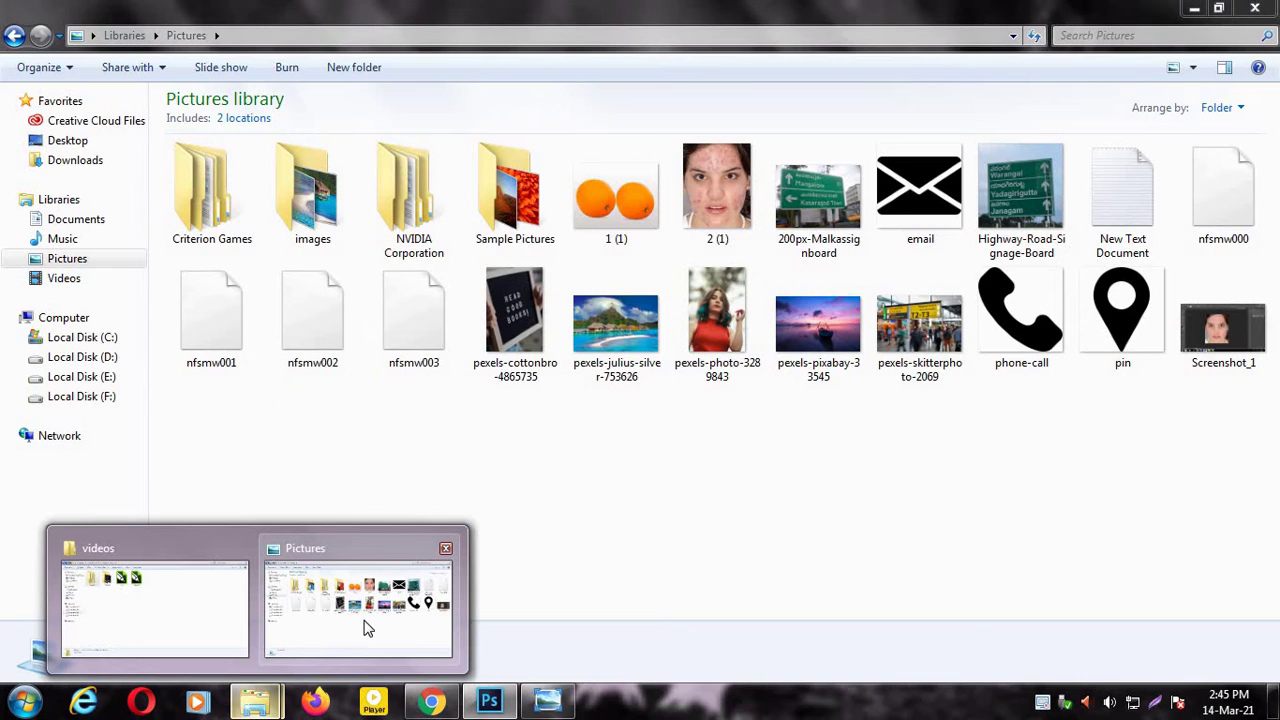
pyautogui.click(366, 627)
pyautogui.moveTo(620, 204); pyautogui.dragTo(420, 96)
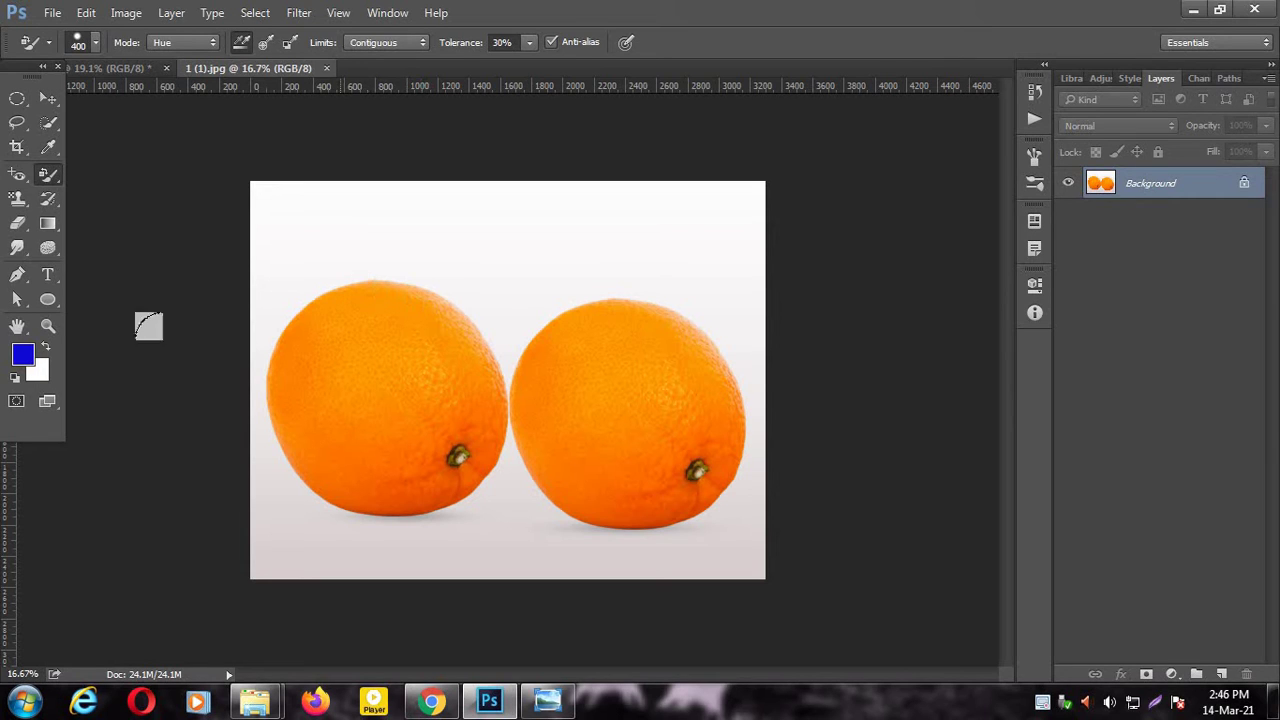
pyautogui.rightClick(57, 176)
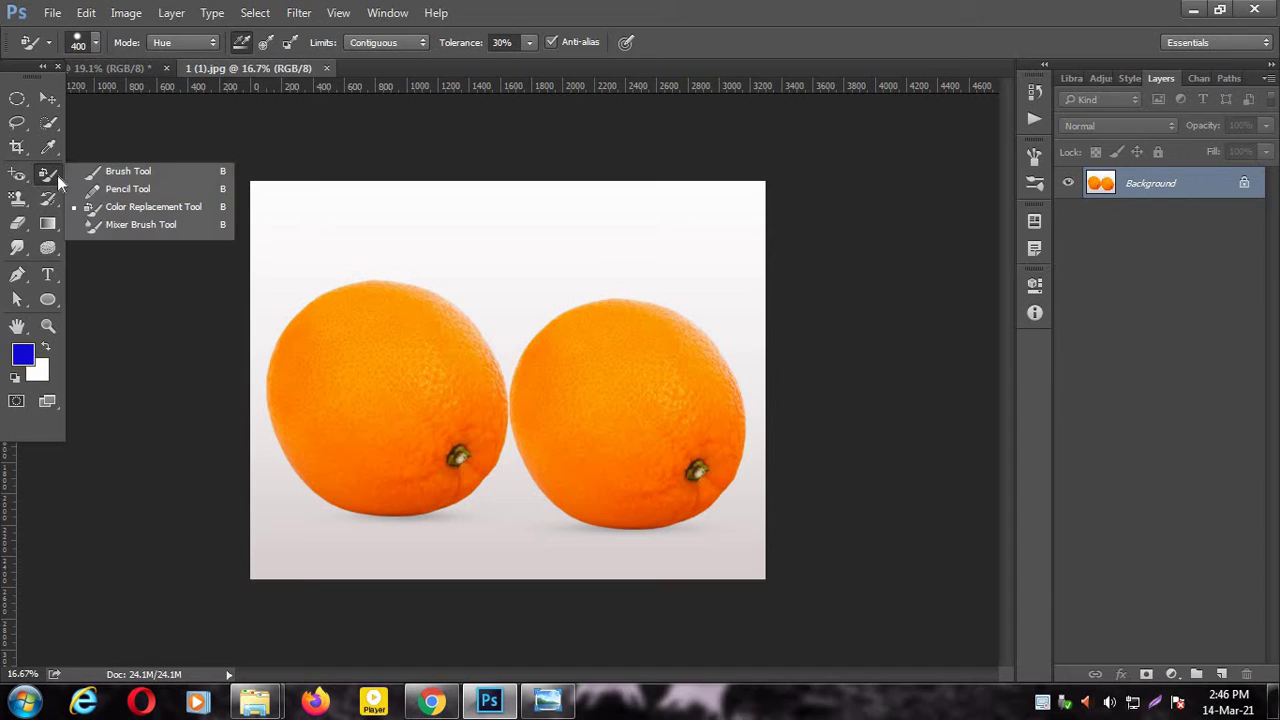
pyautogui.click(120, 207)
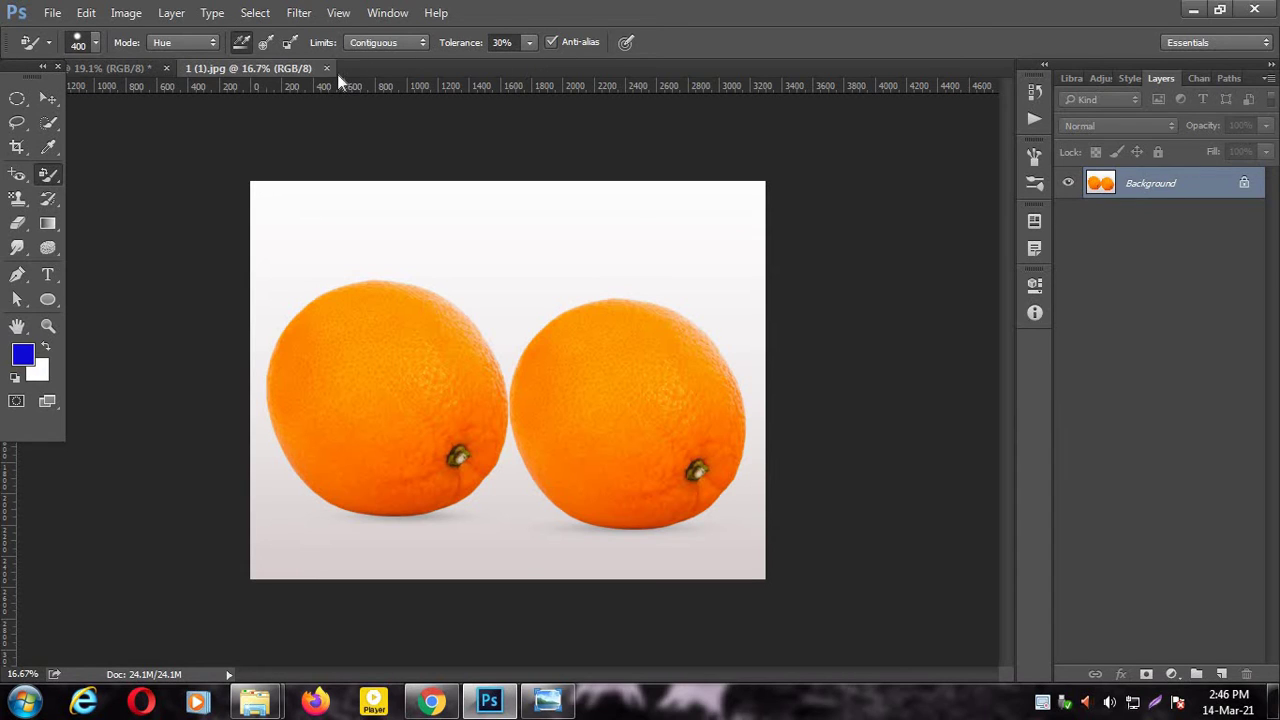
# Set the foreground color to pink ee06af
pyautogui.click(22, 354)
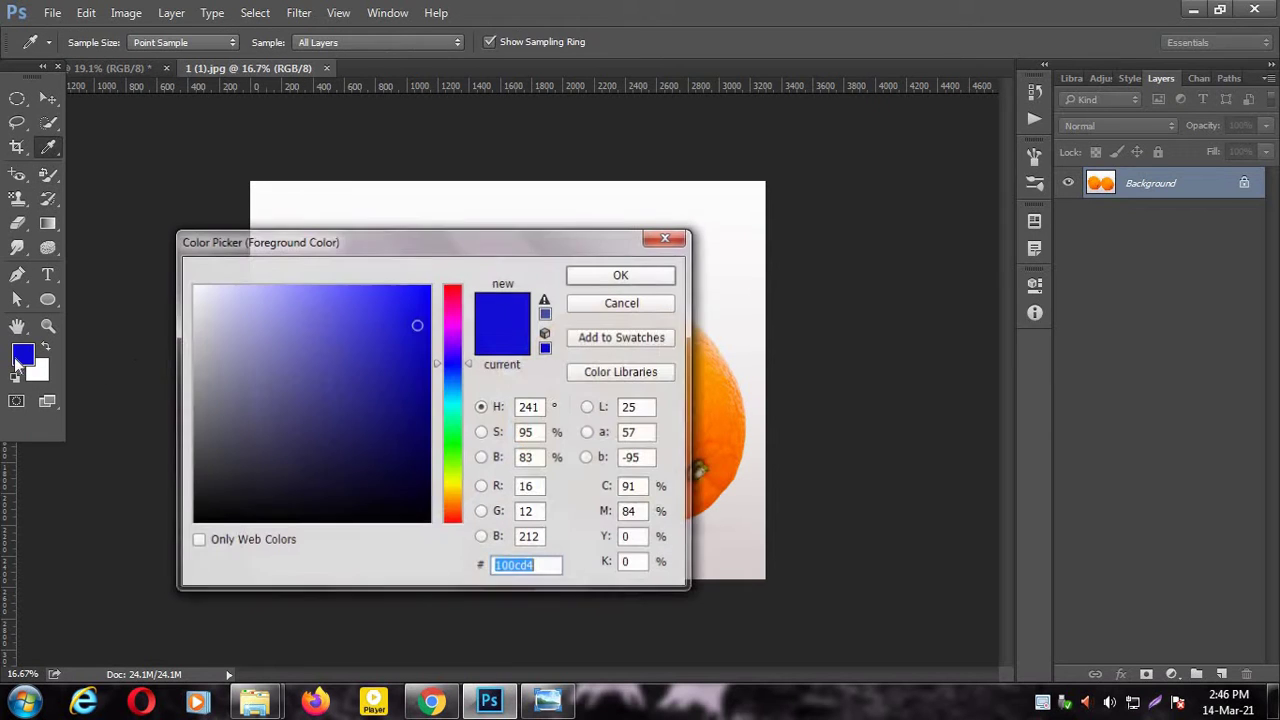
pyautogui.click(454, 314)
pyautogui.click(425, 301)
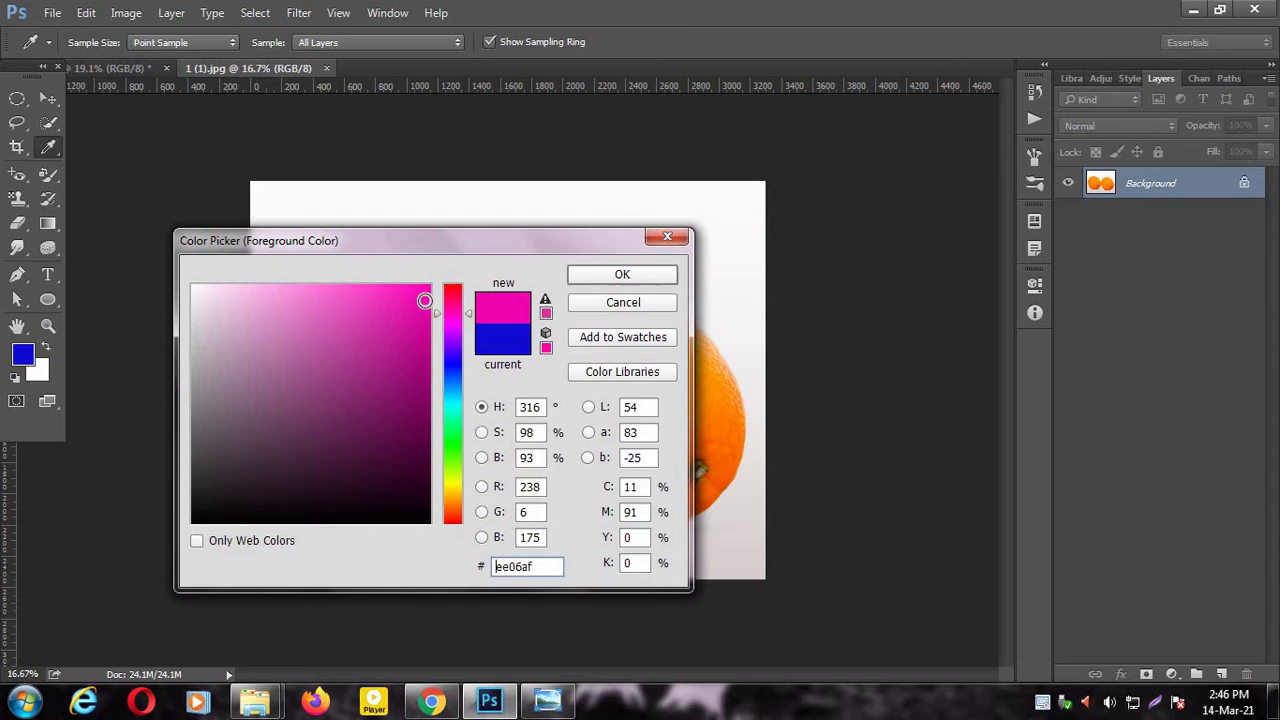
pyautogui.click(592, 280)
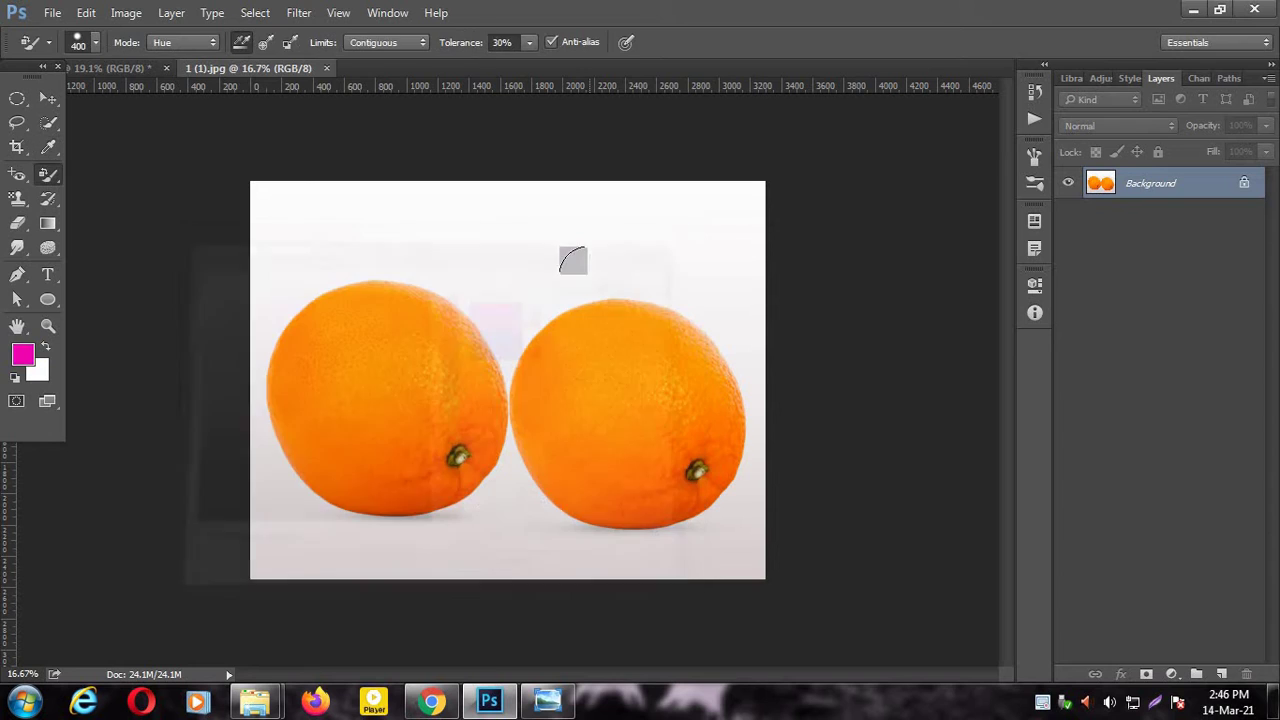
# Try recoloring the left orange pink with the Color Replacement Tool in Color mode
pyautogui.click(191, 41)
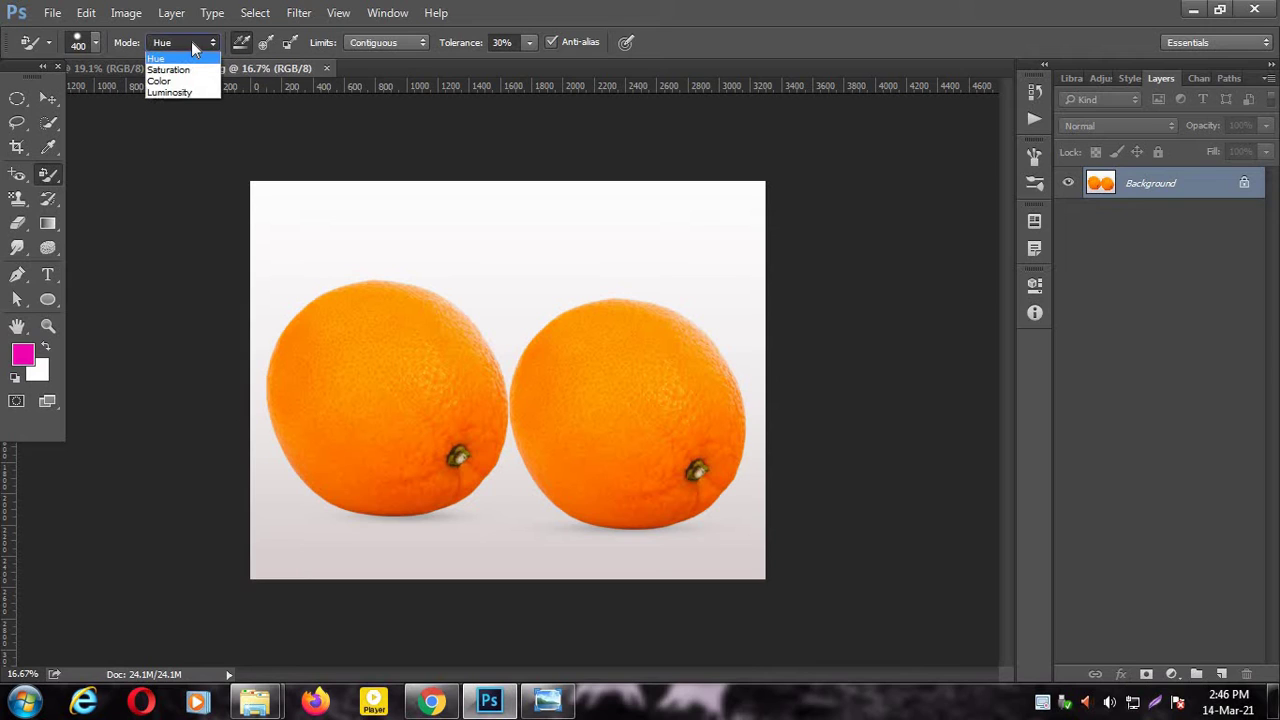
pyautogui.click(170, 81)
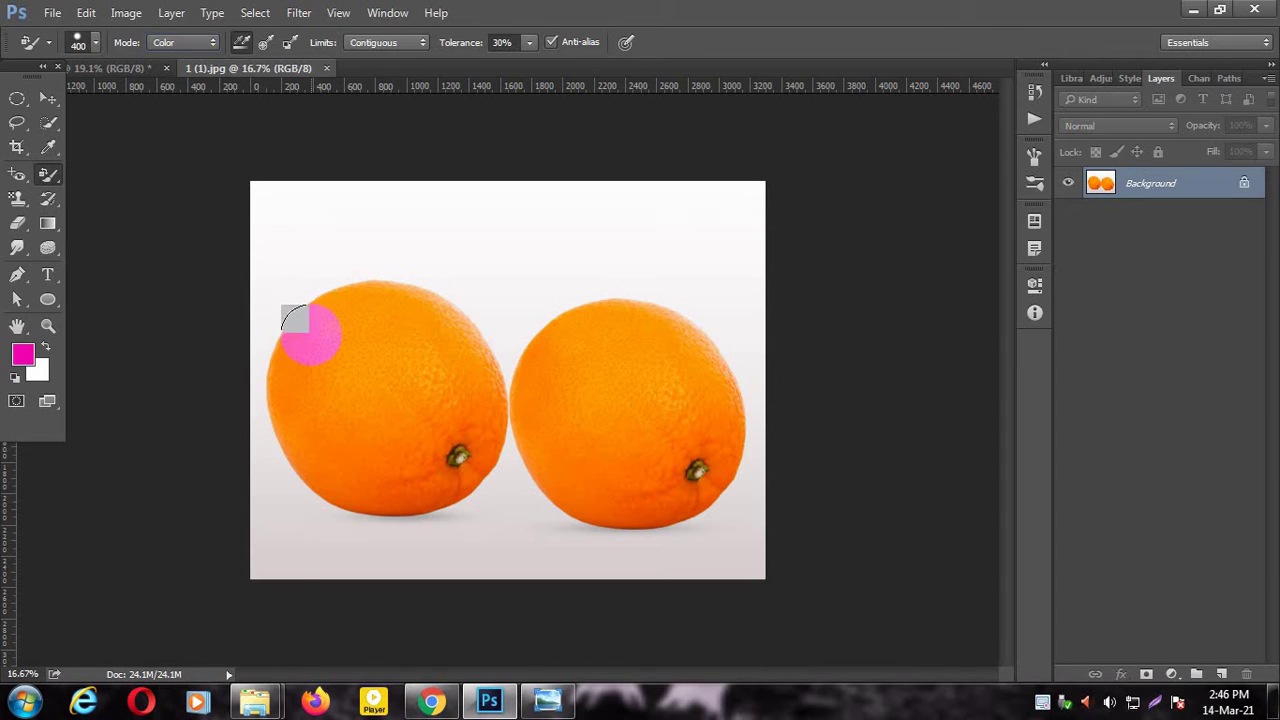
pyautogui.moveTo(294, 318)
pyautogui.mouseDown()
pyautogui.moveTo(336, 310)
pyautogui.moveTo(381, 306)
pyautogui.moveTo(431, 330)
pyautogui.moveTo(467, 390)
pyautogui.moveTo(448, 329)
pyautogui.moveTo(344, 296)
pyautogui.moveTo(413, 295)
pyautogui.moveTo(463, 353)
pyautogui.moveTo(480, 425)
pyautogui.moveTo(464, 469)
pyautogui.moveTo(450, 454)
pyautogui.moveTo(371, 476)
pyautogui.moveTo(286, 427)
pyautogui.moveTo(263, 359)
pyautogui.moveTo(289, 317)
pyautogui.moveTo(446, 328)
pyautogui.moveTo(467, 425)
pyautogui.moveTo(327, 418)
pyautogui.moveTo(359, 355)
pyautogui.moveTo(404, 378)
pyautogui.moveTo(287, 387)
pyautogui.moveTo(276, 438)
pyautogui.moveTo(335, 491)
pyautogui.moveTo(270, 416)
pyautogui.moveTo(273, 319)
pyautogui.moveTo(353, 260)
pyautogui.moveTo(477, 357)
pyautogui.moveTo(473, 423)
pyautogui.moveTo(437, 297)
pyautogui.moveTo(310, 337)
pyautogui.moveTo(450, 324)
pyautogui.moveTo(430, 381)
pyautogui.moveTo(372, 369)
pyautogui.moveTo(407, 391)
pyautogui.mouseUp()
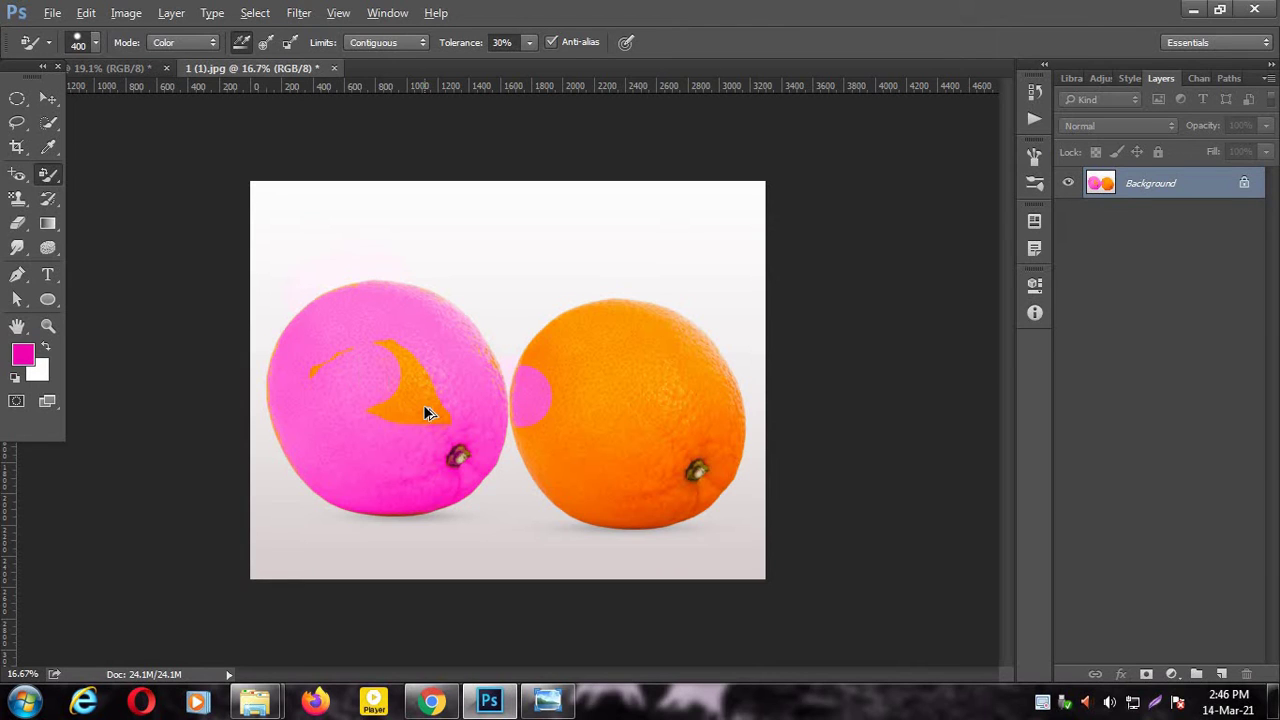
# Switch the Color Replacement Tool to Hue mode and paint the whole left orange pink
pyautogui.click(200, 42)
pyautogui.click(200, 59)
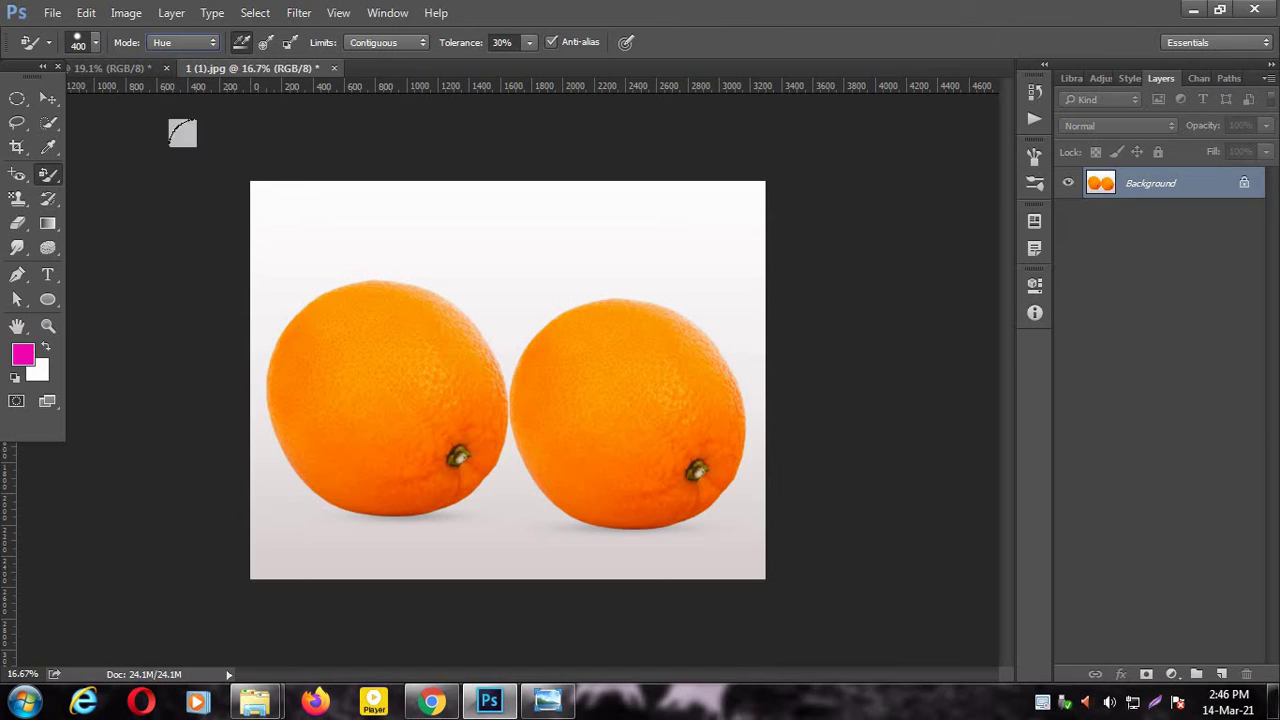
pyautogui.moveTo(297, 303)
pyautogui.mouseDown()
pyautogui.moveTo(354, 286)
pyautogui.moveTo(414, 293)
pyautogui.moveTo(377, 273)
pyautogui.moveTo(315, 276)
pyautogui.moveTo(445, 297)
pyautogui.moveTo(475, 449)
pyautogui.moveTo(416, 481)
pyautogui.moveTo(347, 483)
pyautogui.moveTo(298, 457)
pyautogui.moveTo(269, 420)
pyautogui.moveTo(271, 323)
pyautogui.moveTo(258, 344)
pyautogui.moveTo(269, 388)
pyautogui.moveTo(367, 314)
pyautogui.moveTo(405, 329)
pyautogui.moveTo(294, 392)
pyautogui.moveTo(306, 416)
pyautogui.moveTo(454, 410)
pyautogui.moveTo(344, 443)
pyautogui.moveTo(469, 428)
pyautogui.moveTo(259, 415)
pyautogui.moveTo(287, 301)
pyautogui.moveTo(259, 430)
pyautogui.moveTo(468, 484)
pyautogui.moveTo(375, 481)
pyautogui.moveTo(313, 433)
pyautogui.mouseUp()
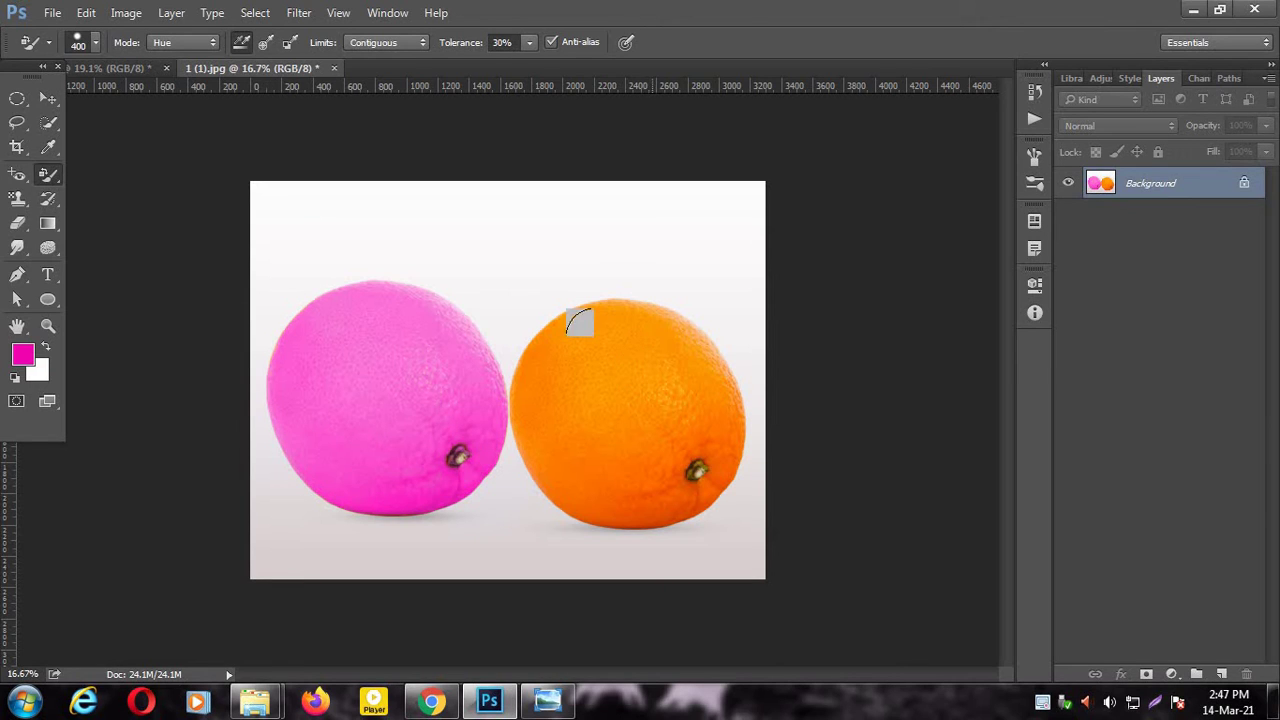
# Set the foreground color to yellow-green cbed0c and paint over the right orange with it
pyautogui.click(22, 354)
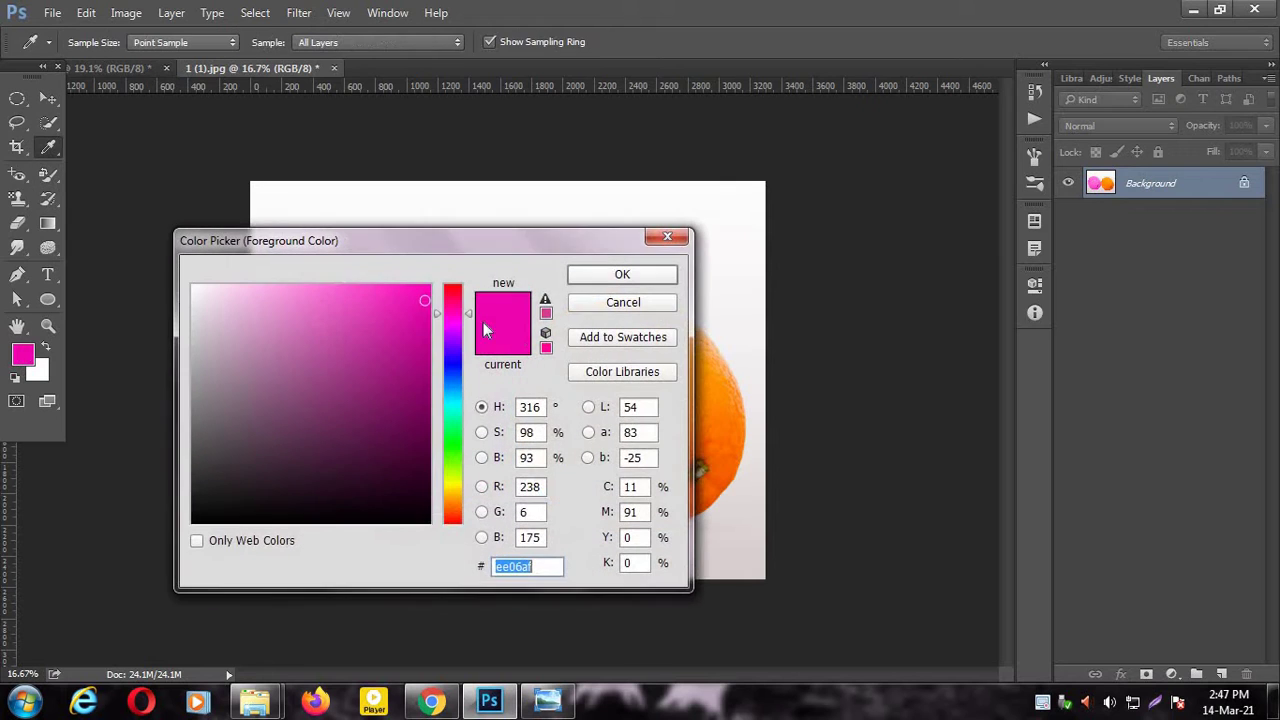
pyautogui.click(455, 479)
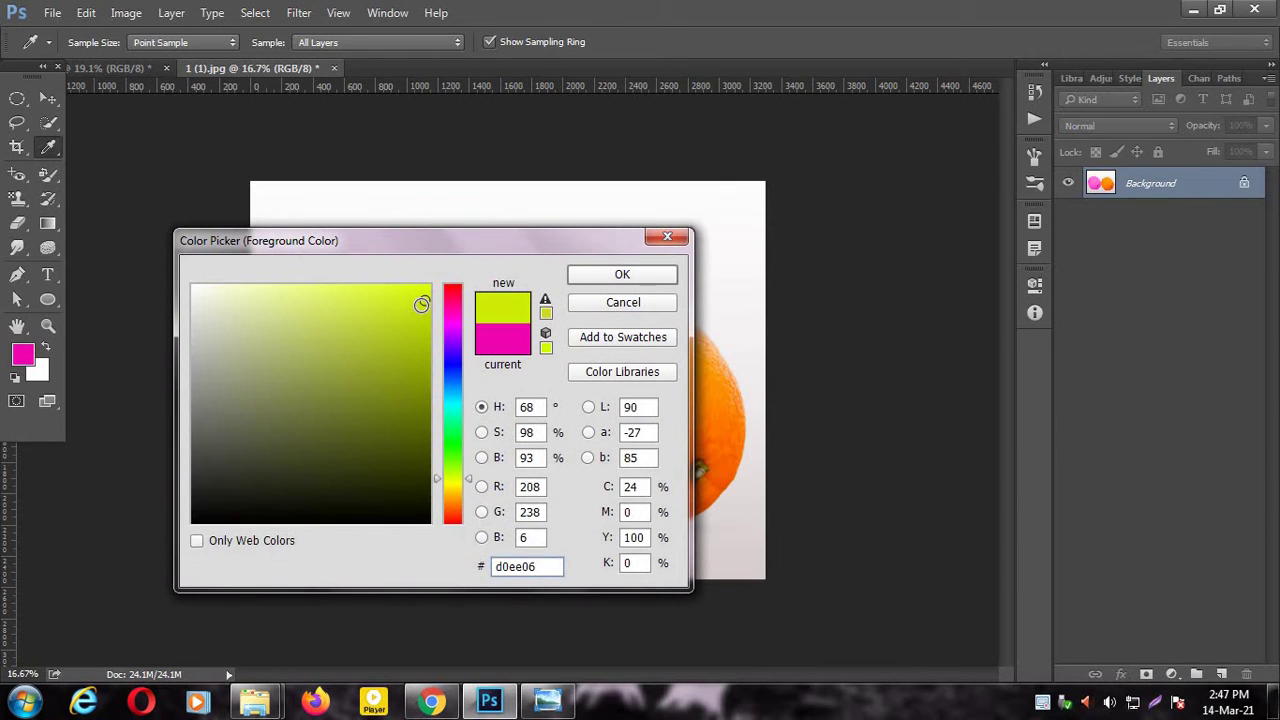
pyautogui.click(421, 319)
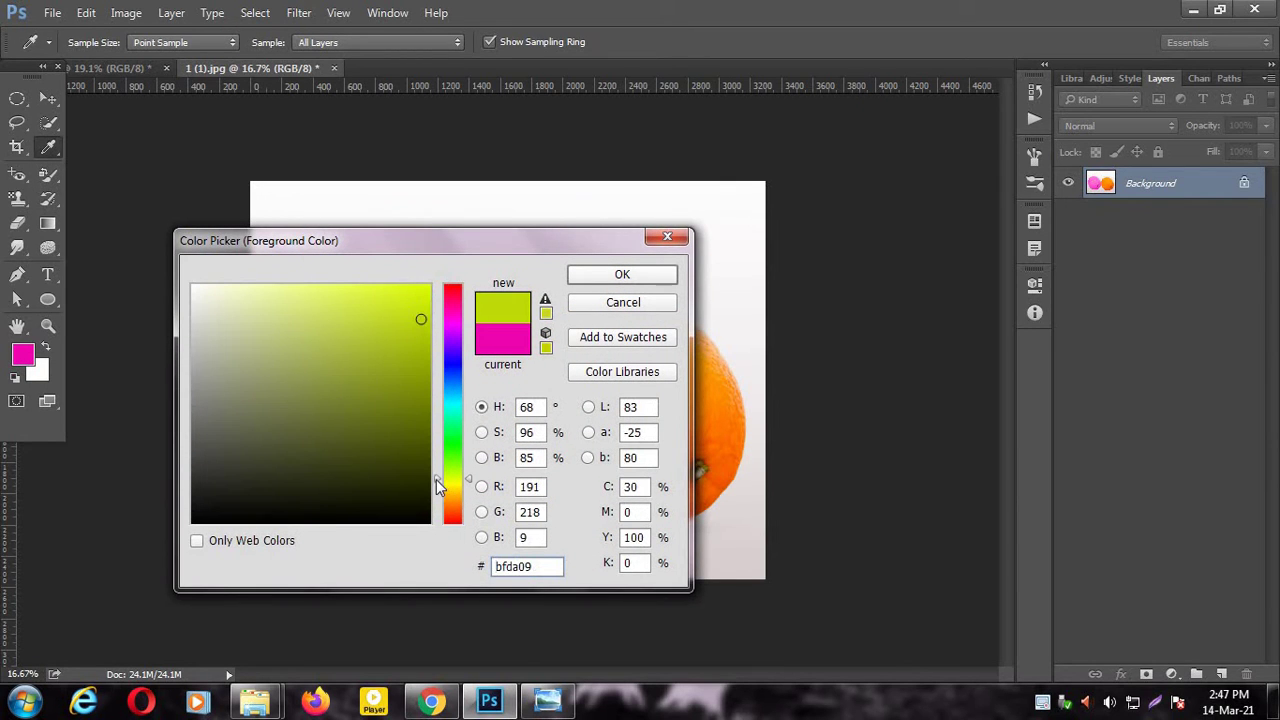
pyautogui.moveTo(436, 479); pyautogui.dragTo(437, 475)
pyautogui.click(418, 301)
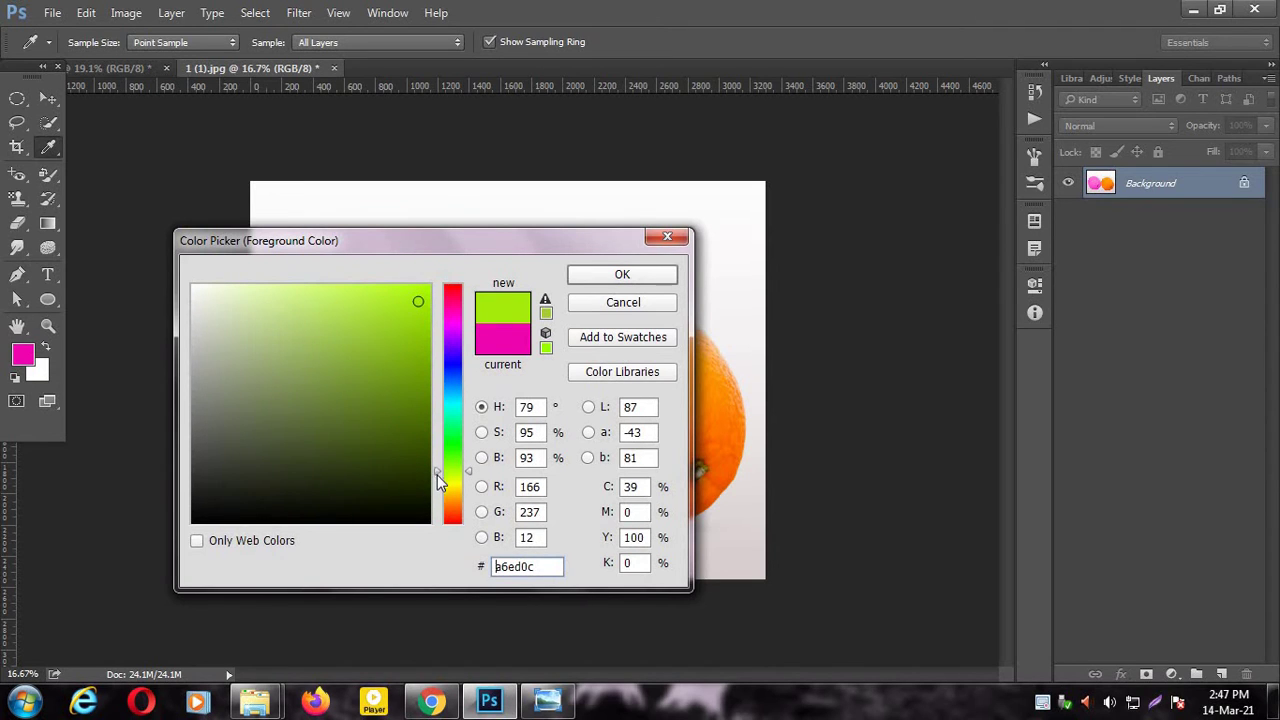
pyautogui.click(436, 479)
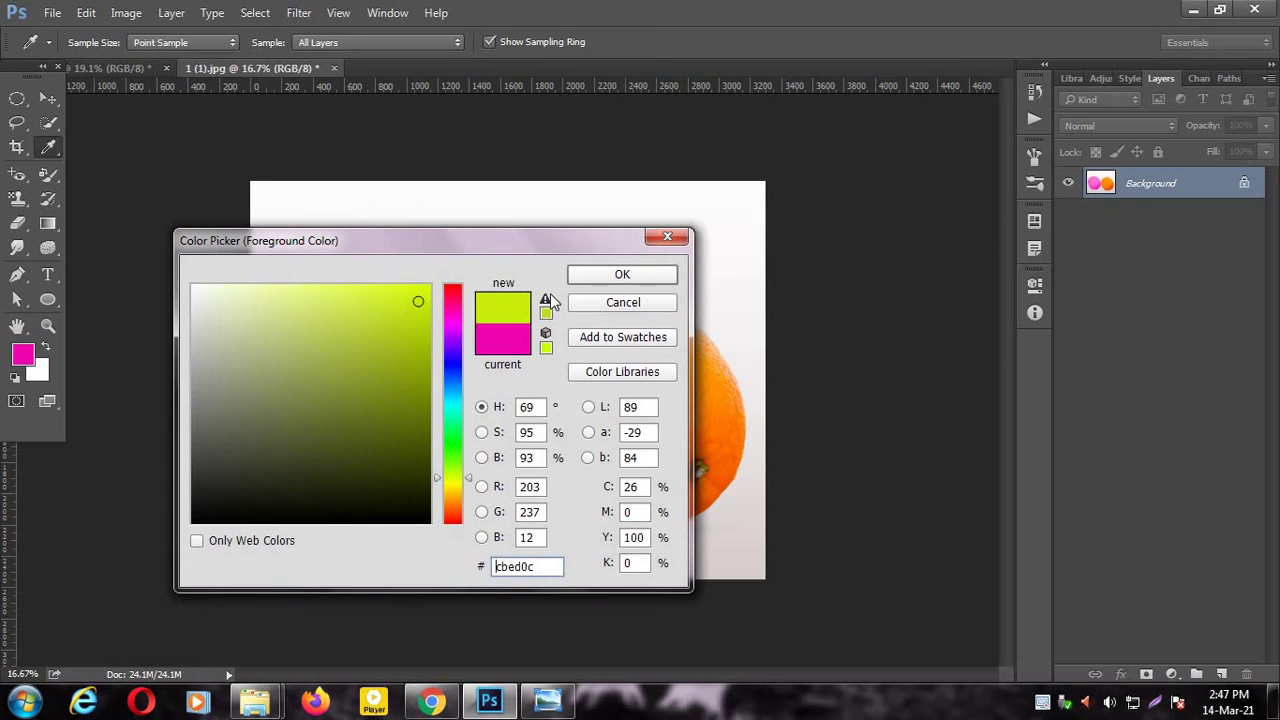
pyautogui.click(597, 279)
pyautogui.moveTo(595, 331)
pyautogui.mouseDown()
pyautogui.moveTo(545, 350)
pyautogui.moveTo(540, 459)
pyautogui.moveTo(566, 487)
pyautogui.moveTo(610, 500)
pyautogui.moveTo(687, 492)
pyautogui.moveTo(705, 463)
pyautogui.moveTo(691, 450)
pyautogui.moveTo(704, 390)
pyautogui.moveTo(691, 333)
pyautogui.moveTo(659, 306)
pyautogui.moveTo(588, 296)
pyautogui.moveTo(562, 305)
pyautogui.moveTo(628, 323)
pyautogui.moveTo(628, 357)
pyautogui.moveTo(582, 391)
pyautogui.moveTo(594, 330)
pyautogui.moveTo(563, 381)
pyautogui.moveTo(619, 365)
pyautogui.moveTo(601, 347)
pyautogui.moveTo(676, 374)
pyautogui.moveTo(562, 312)
pyautogui.moveTo(661, 337)
pyautogui.moveTo(707, 427)
pyautogui.moveTo(703, 470)
pyautogui.moveTo(645, 517)
pyautogui.moveTo(594, 527)
pyautogui.moveTo(543, 505)
pyautogui.moveTo(556, 494)
pyautogui.moveTo(536, 464)
pyautogui.moveTo(571, 387)
pyautogui.moveTo(633, 390)
pyautogui.moveTo(545, 435)
pyautogui.moveTo(600, 406)
pyautogui.moveTo(677, 398)
pyautogui.moveTo(647, 446)
pyautogui.moveTo(589, 451)
pyautogui.moveTo(637, 438)
pyautogui.moveTo(610, 493)
pyautogui.moveTo(658, 502)
pyautogui.moveTo(661, 449)
pyautogui.mouseUp()
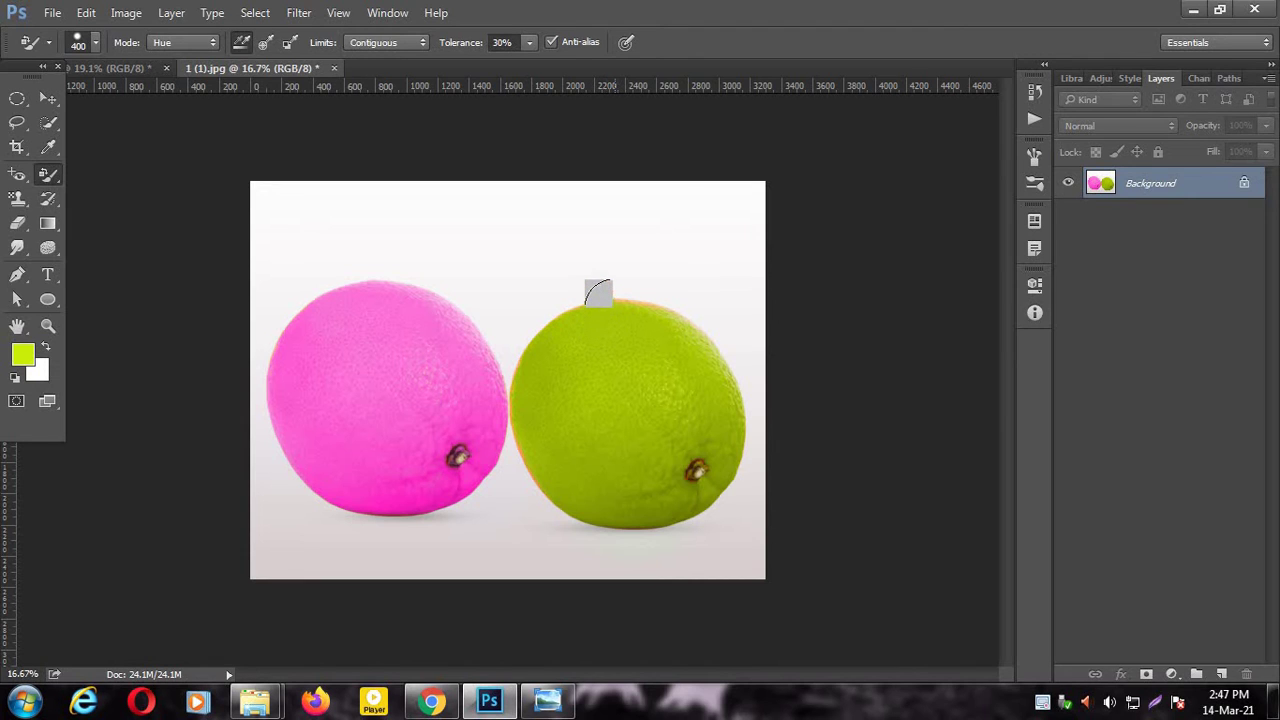
# Reduce the Color Replacement brush size to 60 and set its tolerance to 28%
pyautogui.press('[')
pyautogui.press('[')
pyautogui.press('[')
pyautogui.press('[')
pyautogui.press('[')
pyautogui.press('[')
pyautogui.press('[')
pyautogui.press('[')
pyautogui.press('[')
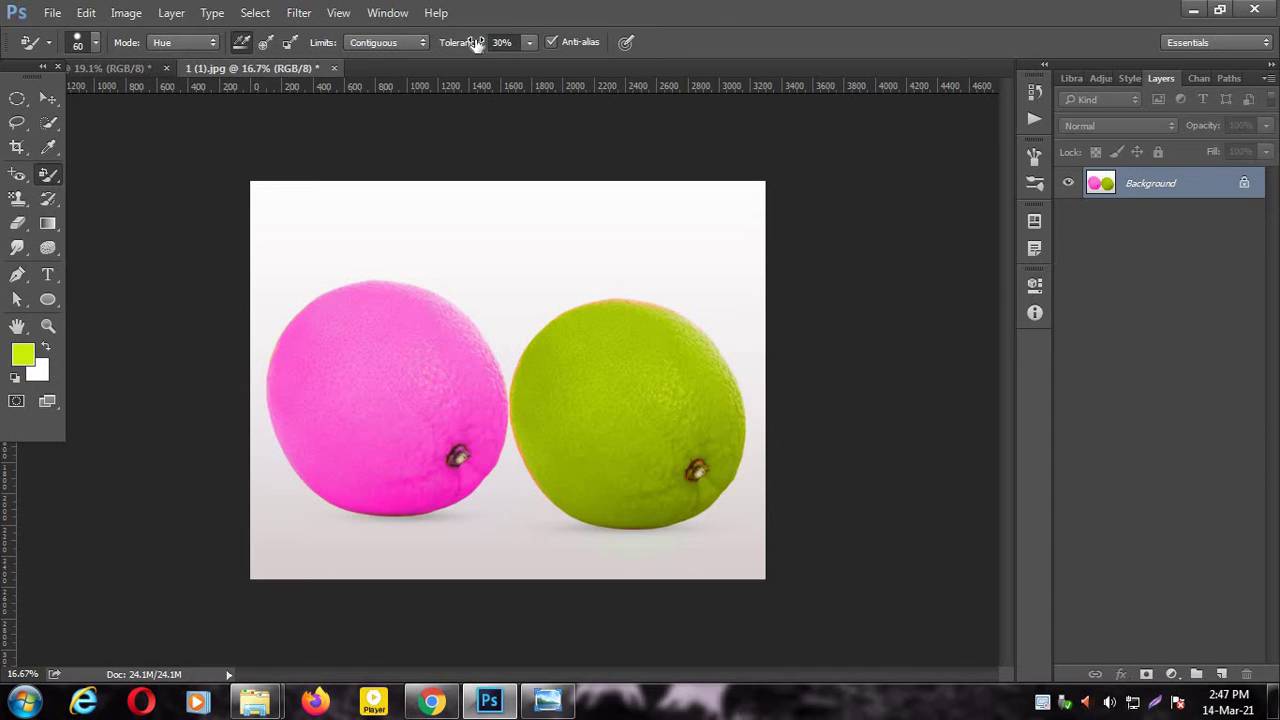
pyautogui.moveTo(460, 48); pyautogui.dragTo(573, 50)
pyautogui.moveTo(470, 45)
pyautogui.mouseDown()
pyautogui.moveTo(405, 44)
pyautogui.moveTo(451, 48)
pyautogui.mouseUp()
# Paint over the remaining orange rim around the right fruit in yellow-green
pyautogui.moveTo(643, 298); pyautogui.dragTo(682, 319)
pyautogui.moveTo(510, 441)
pyautogui.mouseDown()
pyautogui.moveTo(510, 394)
pyautogui.moveTo(517, 449)
pyautogui.mouseUp()
pyautogui.hotkey('ctrl', 'alt', 'z')
pyautogui.moveTo(514, 421); pyautogui.dragTo(534, 479)
pyautogui.moveTo(600, 523)
pyautogui.mouseDown()
pyautogui.moveTo(674, 524)
pyautogui.moveTo(623, 529)
pyautogui.mouseUp()
pyautogui.moveTo(553, 324)
pyautogui.mouseDown()
pyautogui.moveTo(650, 302)
pyautogui.moveTo(608, 301)
pyautogui.moveTo(664, 311)
pyautogui.moveTo(730, 372)
pyautogui.moveTo(709, 338)
pyautogui.moveTo(650, 307)
pyautogui.mouseUp()
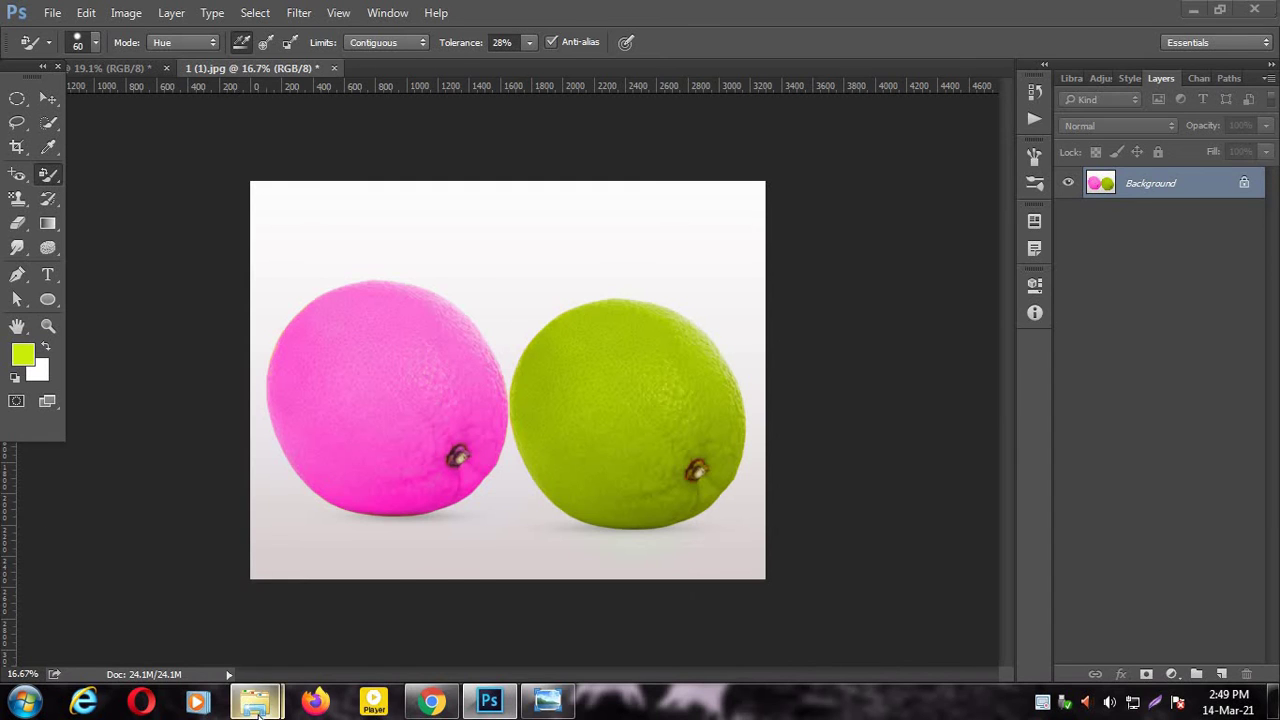
# Open the portrait pexels-photo-3289843 from the Pictures library as a new document
pyautogui.moveTo(255, 700)
pyautogui.click(335, 630)
pyautogui.moveTo(712, 325); pyautogui.dragTo(590, 63)
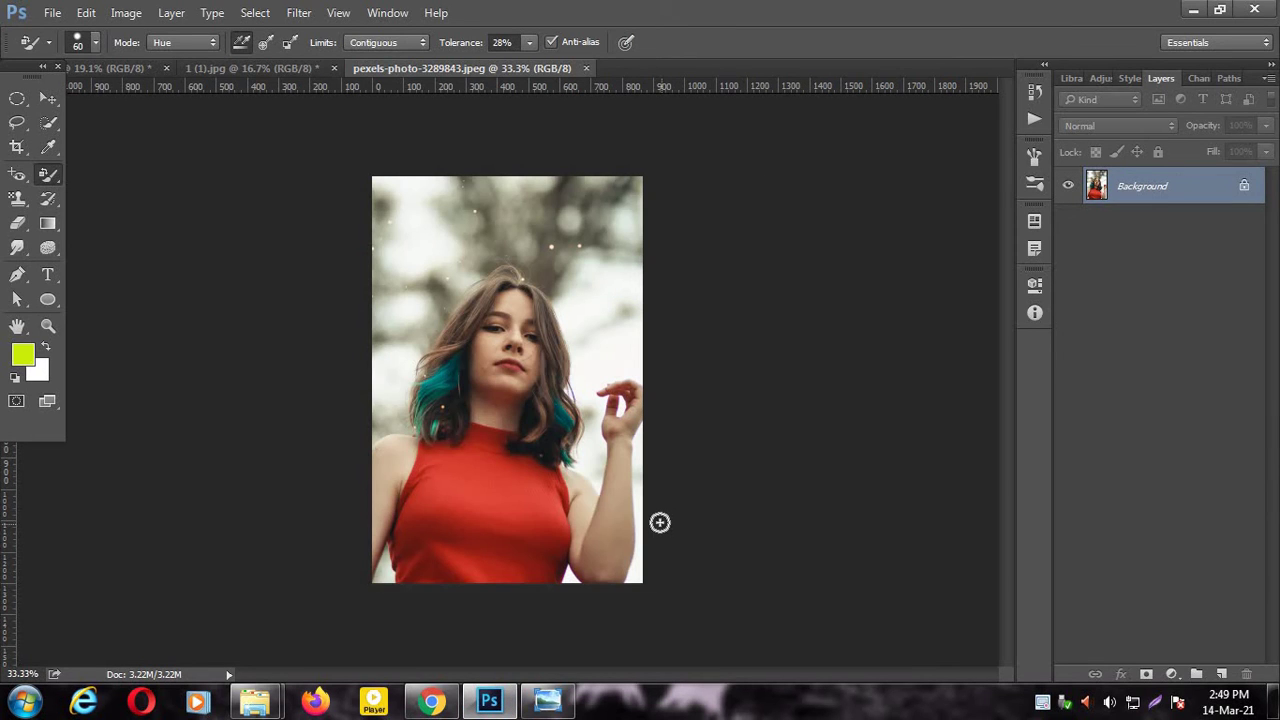
# Recolor the woman's red top yellow-green, undoing the first stroke along the collar and armhole
pyautogui.scroll(1, 568, 500)
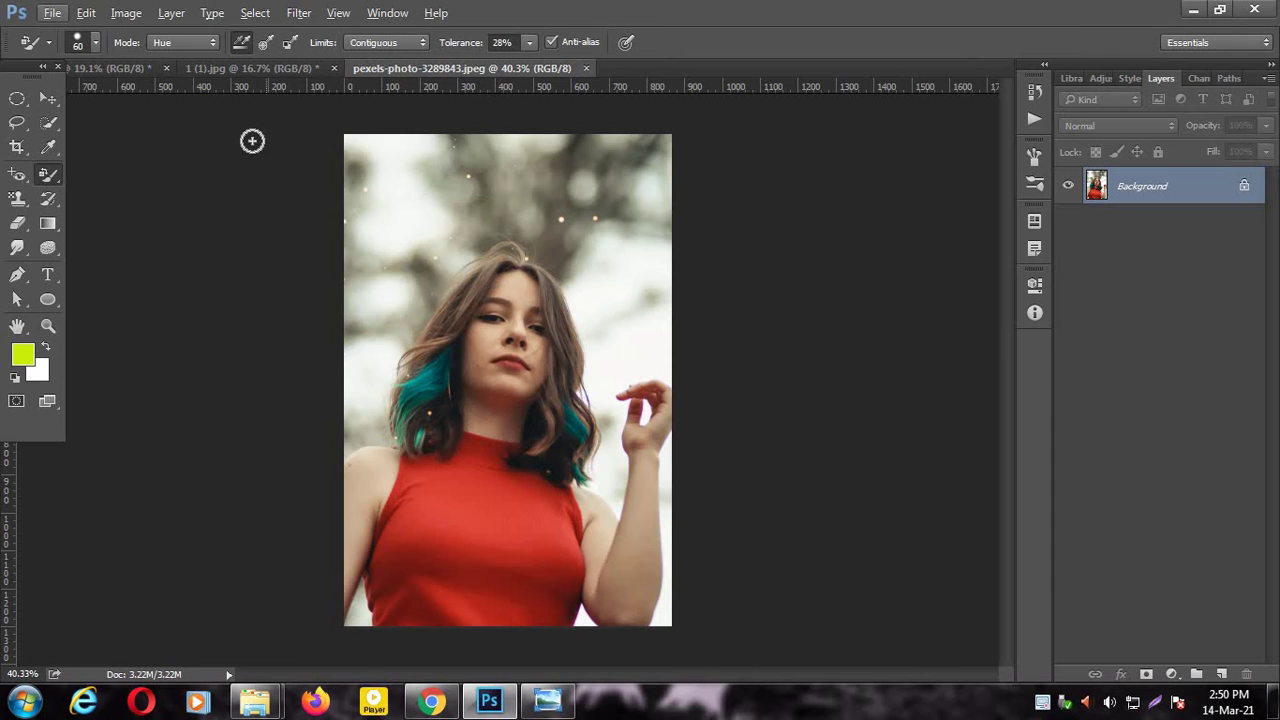
pyautogui.moveTo(459, 442)
pyautogui.mouseDown()
pyautogui.moveTo(518, 452)
pyautogui.moveTo(408, 451)
pyautogui.moveTo(378, 541)
pyautogui.moveTo(432, 529)
pyautogui.mouseUp()
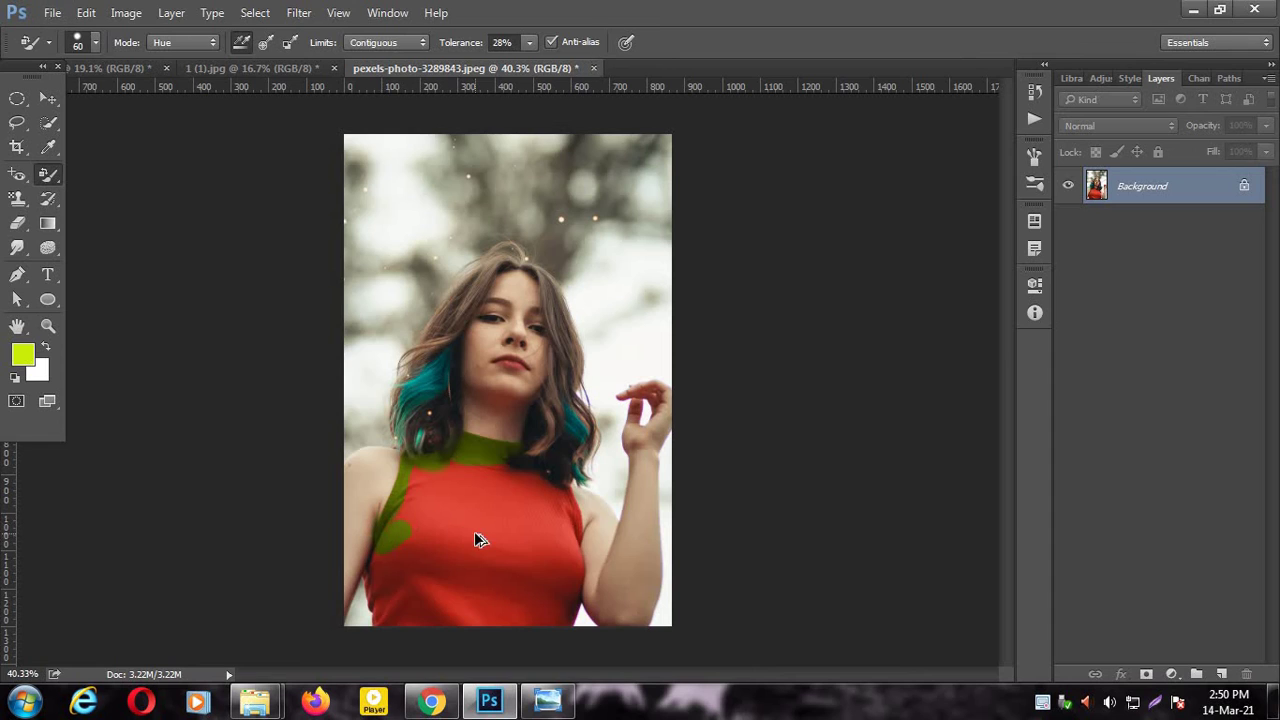
pyautogui.hotkey('ctrl', 'z')
pyautogui.moveTo(421, 476)
pyautogui.mouseDown()
pyautogui.moveTo(389, 531)
pyautogui.moveTo(403, 546)
pyautogui.moveTo(442, 498)
pyautogui.moveTo(409, 529)
pyautogui.moveTo(419, 487)
pyautogui.moveTo(461, 490)
pyautogui.moveTo(431, 455)
pyautogui.moveTo(451, 459)
pyautogui.moveTo(454, 443)
pyautogui.moveTo(520, 458)
pyautogui.moveTo(459, 467)
pyautogui.moveTo(522, 478)
pyautogui.moveTo(438, 492)
pyautogui.moveTo(556, 482)
pyautogui.moveTo(442, 522)
pyautogui.moveTo(542, 510)
pyautogui.moveTo(455, 528)
pyautogui.moveTo(436, 553)
pyautogui.moveTo(482, 551)
pyautogui.moveTo(438, 553)
pyautogui.moveTo(436, 567)
pyautogui.moveTo(449, 566)
pyautogui.moveTo(434, 579)
pyautogui.moveTo(418, 558)
pyautogui.moveTo(392, 579)
pyautogui.moveTo(391, 560)
pyautogui.moveTo(402, 540)
pyautogui.moveTo(388, 583)
pyautogui.moveTo(403, 602)
pyautogui.moveTo(402, 582)
pyautogui.moveTo(385, 625)
pyautogui.moveTo(428, 600)
pyautogui.moveTo(415, 585)
pyautogui.moveTo(411, 612)
pyautogui.moveTo(442, 627)
pyautogui.moveTo(426, 629)
pyautogui.moveTo(461, 624)
pyautogui.moveTo(484, 606)
pyautogui.moveTo(420, 627)
pyautogui.moveTo(554, 553)
pyautogui.moveTo(529, 489)
pyautogui.moveTo(541, 492)
pyautogui.moveTo(571, 537)
pyautogui.moveTo(560, 577)
pyautogui.moveTo(534, 597)
pyautogui.moveTo(562, 595)
pyautogui.moveTo(574, 571)
pyautogui.moveTo(555, 629)
pyautogui.moveTo(566, 617)
pyautogui.moveTo(568, 637)
pyautogui.moveTo(564, 617)
pyautogui.moveTo(486, 643)
pyautogui.mouseUp()
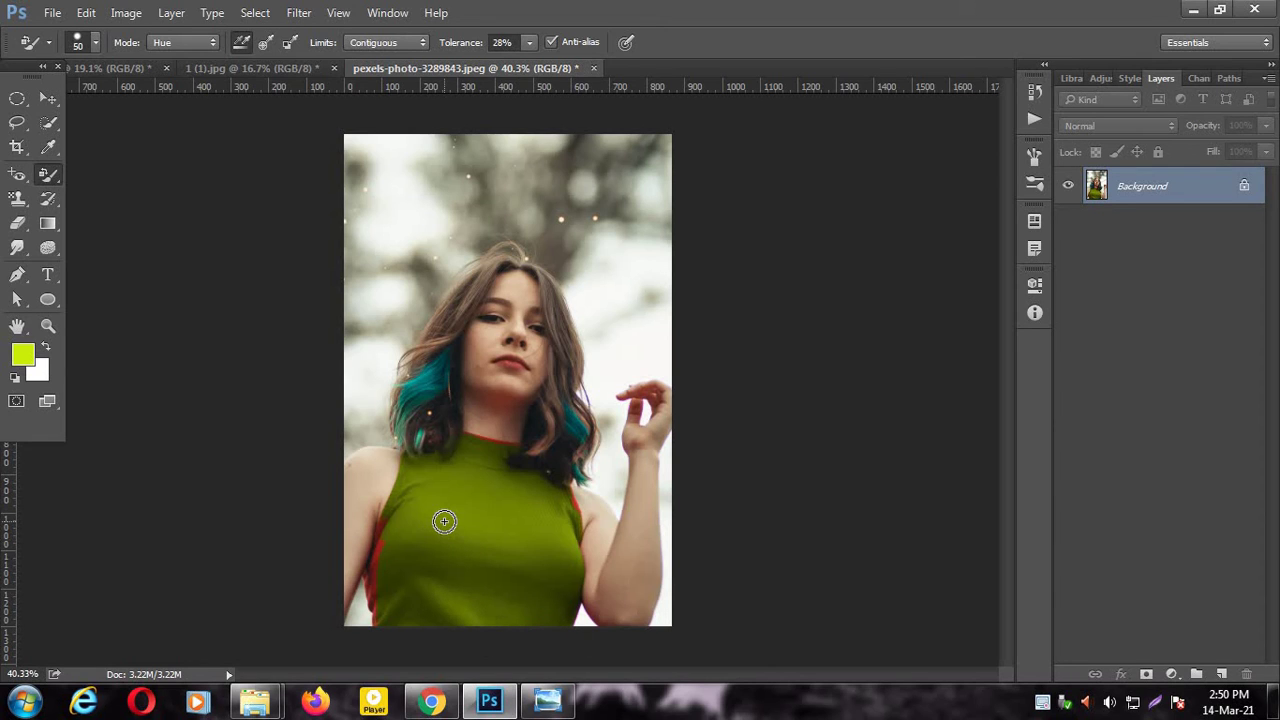
# Reduce the brush size to 20 and paint over the remaining red edges along the sides of the top
pyautogui.press('[')
pyautogui.press('[')
pyautogui.press('[')
pyautogui.press('[')
pyautogui.moveTo(383, 523)
pyautogui.mouseDown()
pyautogui.moveTo(365, 577)
pyautogui.moveTo(380, 562)
pyautogui.moveTo(366, 584)
pyautogui.moveTo(378, 580)
pyautogui.moveTo(380, 622)
pyautogui.mouseUp()
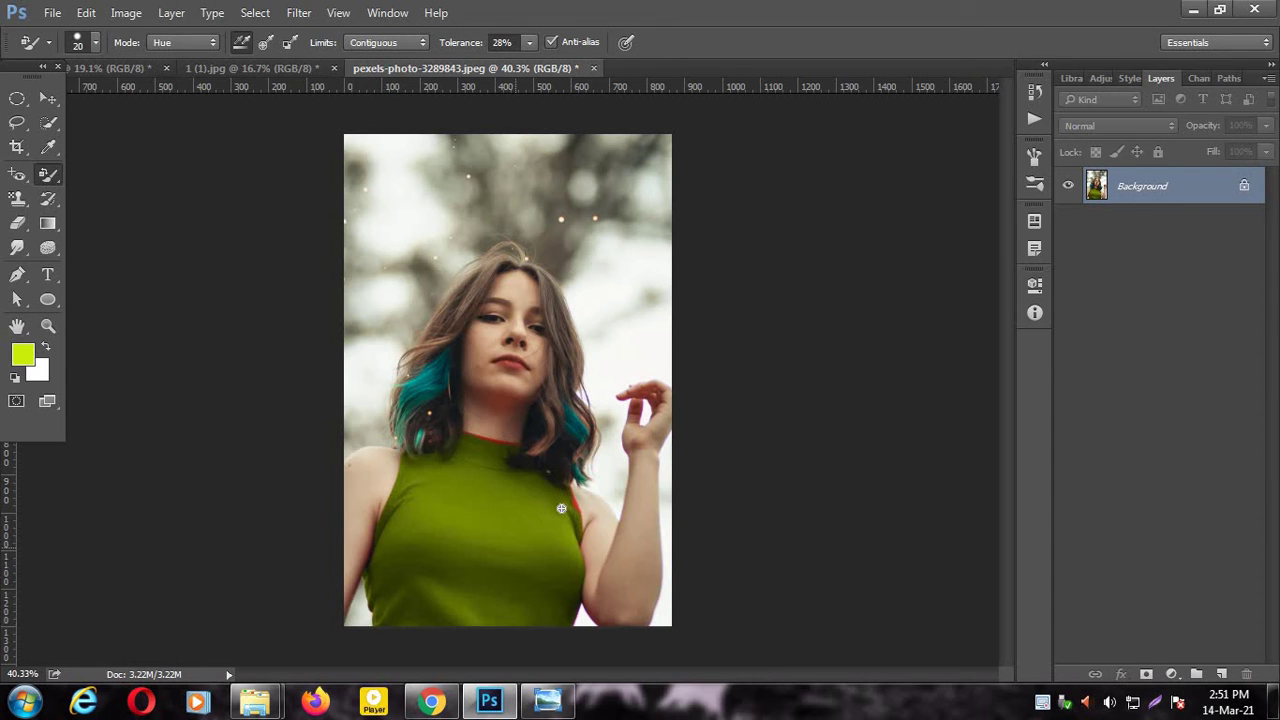
pyautogui.moveTo(578, 522)
pyautogui.mouseDown()
pyautogui.moveTo(572, 487)
pyautogui.moveTo(577, 510)
pyautogui.mouseUp()
# Paint over the red edge along the top's neckline with a brush size of 15
pyautogui.moveTo(465, 436)
pyautogui.mouseDown()
pyautogui.moveTo(522, 446)
pyautogui.moveTo(478, 438)
pyautogui.mouseUp()
pyautogui.press('[')
pyautogui.hotkey('ctrl', 'alt', 'z')
pyautogui.press(']')
pyautogui.scroll(5, 511, 494)
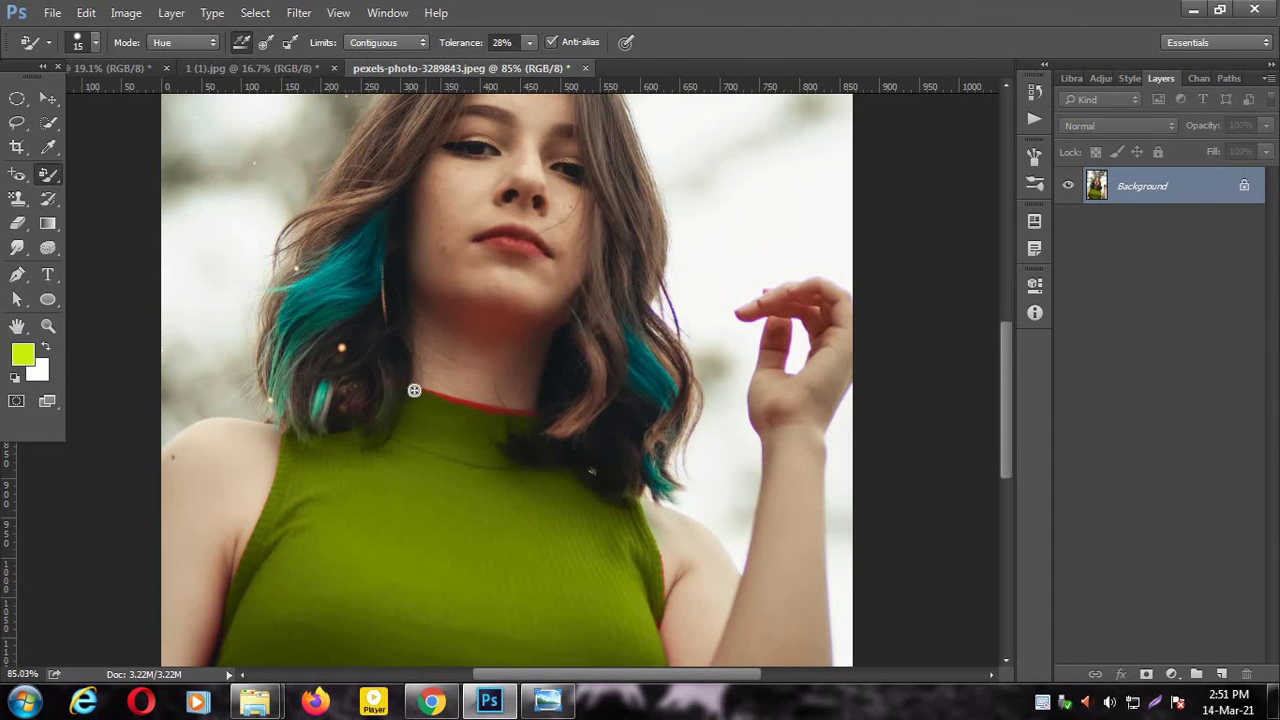
pyautogui.moveTo(413, 389)
pyautogui.mouseDown()
pyautogui.moveTo(534, 414)
pyautogui.moveTo(501, 410)
pyautogui.mouseUp()
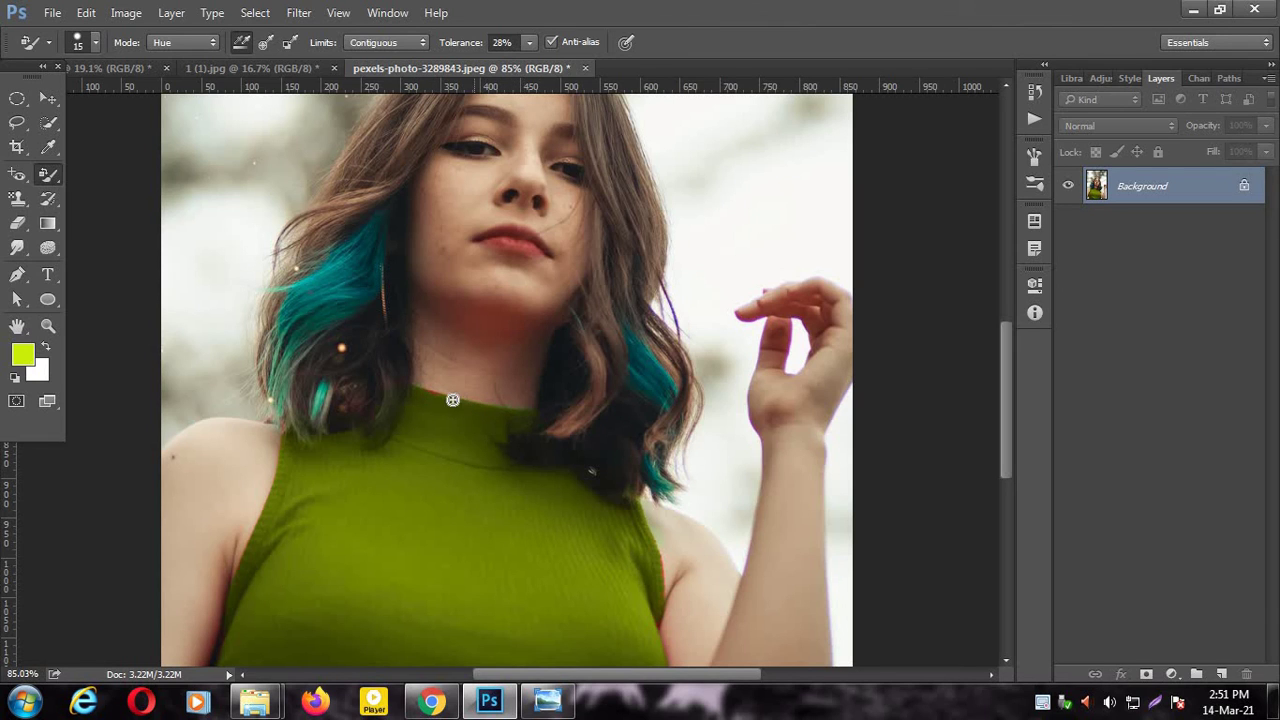
pyautogui.scroll(-5, 551, 534)
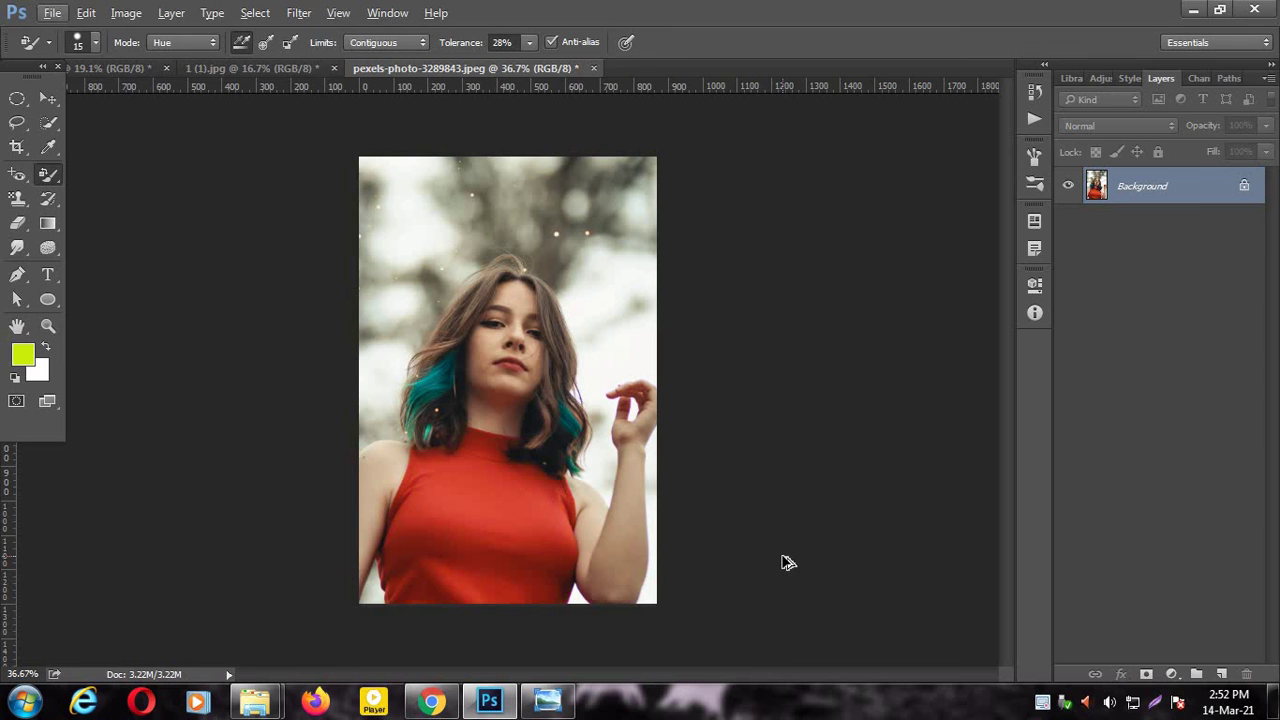
# Set the foreground color to orange
pyautogui.click(22, 354)
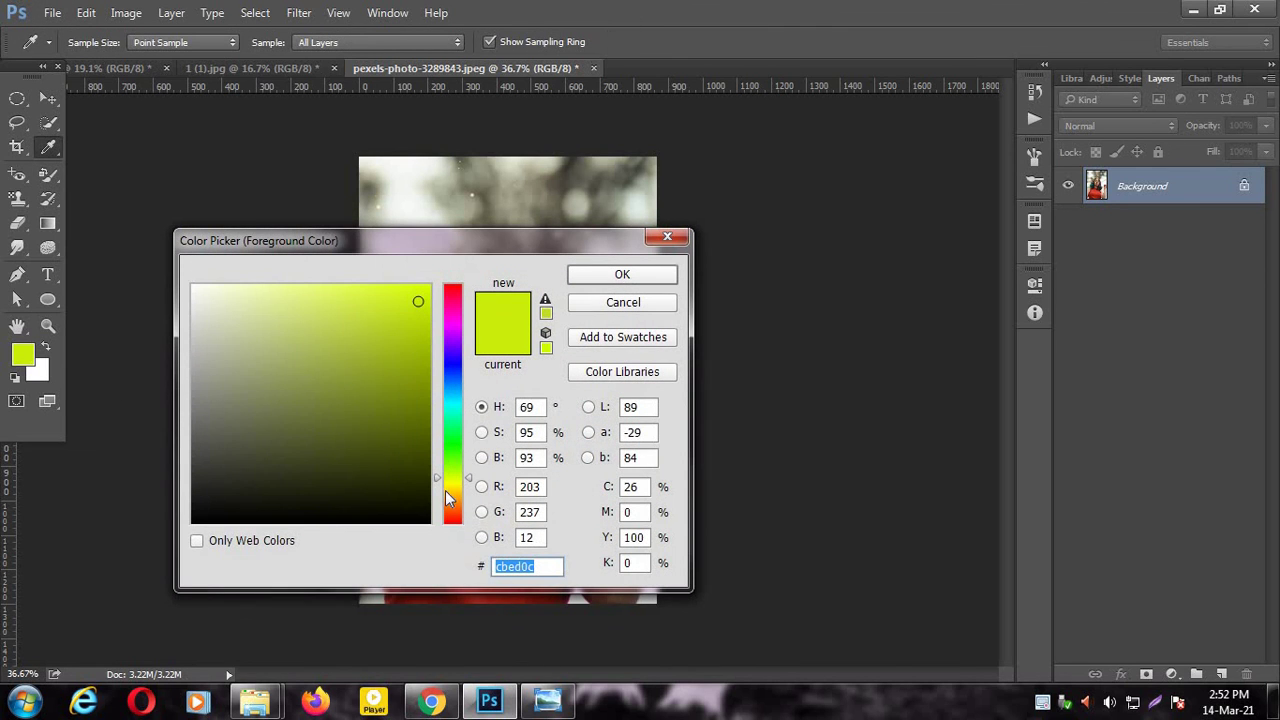
pyautogui.moveTo(445, 490); pyautogui.dragTo(441, 500)
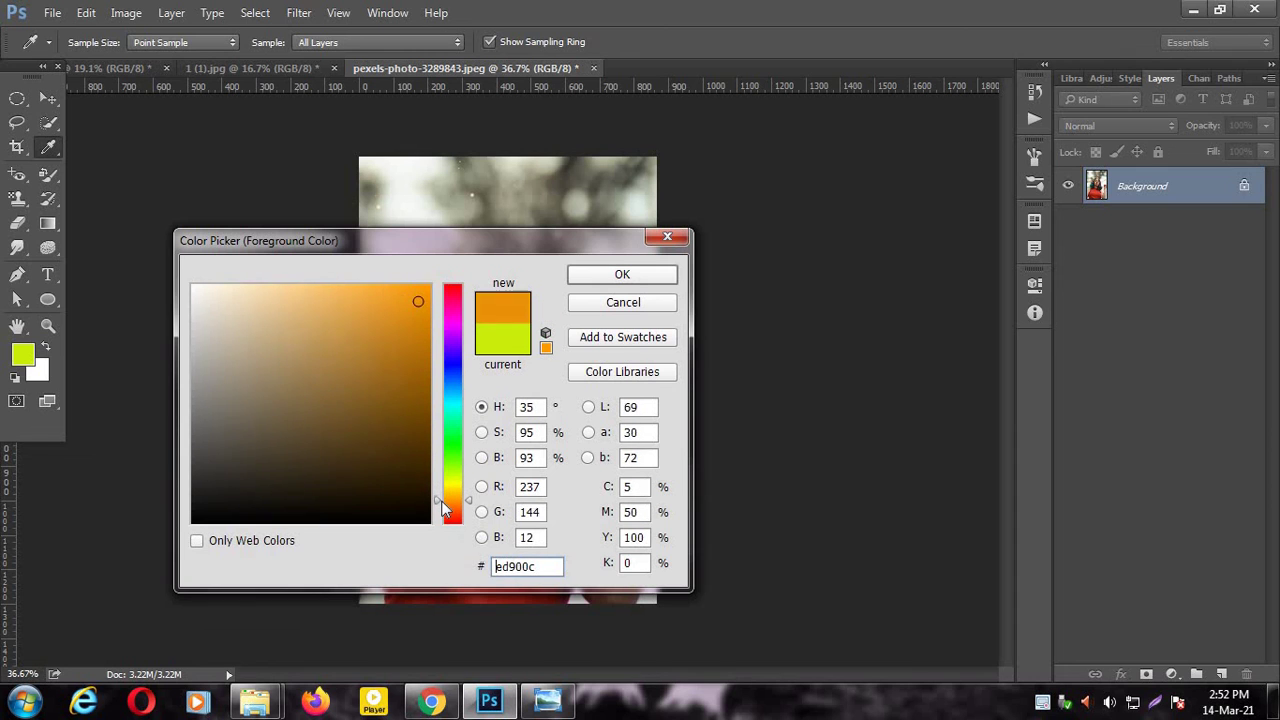
pyautogui.click(624, 278)
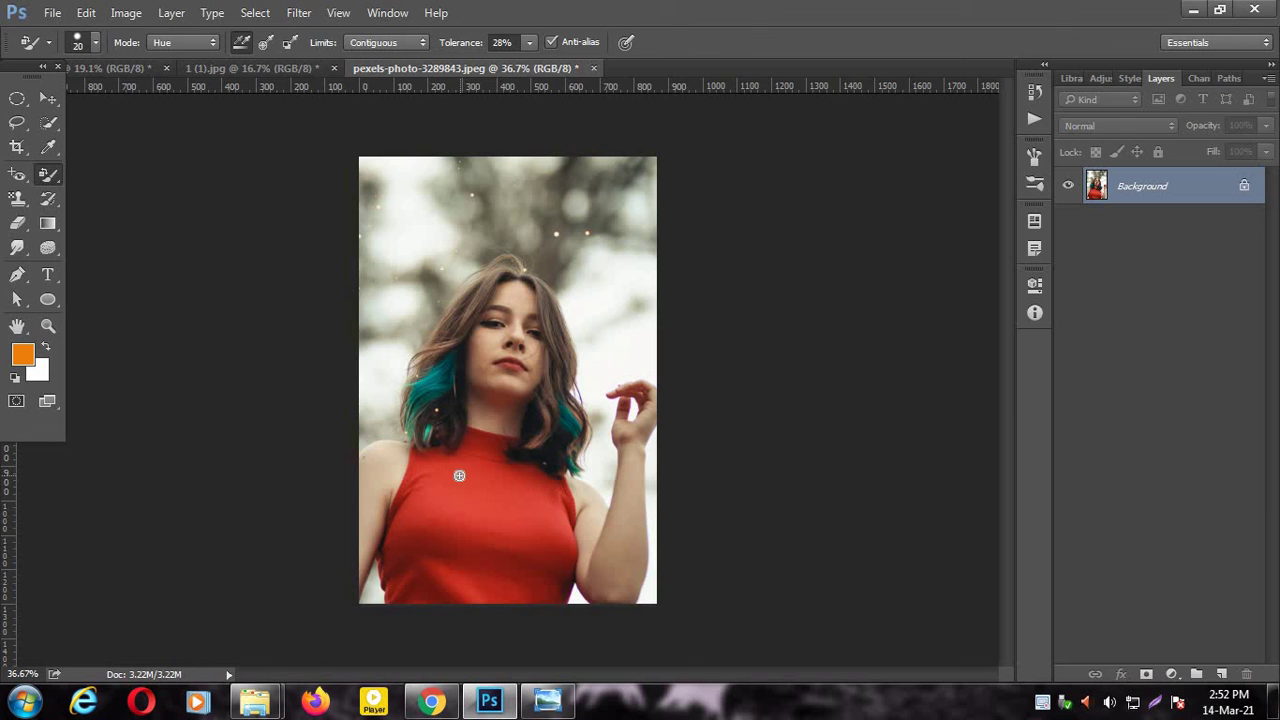
# Enlarge the brush to size 100 and paint the woman's red top orange
pyautogui.press(']')
pyautogui.press(']')
pyautogui.press(']')
pyautogui.press(']')
pyautogui.press(']')
pyautogui.press(']')
pyautogui.press(']')
pyautogui.press(']')
pyautogui.moveTo(464, 484)
pyautogui.mouseDown()
pyautogui.moveTo(453, 513)
pyautogui.moveTo(494, 486)
pyautogui.moveTo(476, 461)
pyautogui.moveTo(430, 455)
pyautogui.moveTo(426, 468)
pyautogui.moveTo(473, 483)
pyautogui.moveTo(444, 508)
pyautogui.moveTo(505, 507)
pyautogui.moveTo(482, 530)
pyautogui.moveTo(494, 544)
pyautogui.moveTo(464, 579)
pyautogui.moveTo(450, 542)
pyautogui.moveTo(426, 531)
pyautogui.moveTo(424, 502)
pyautogui.moveTo(391, 533)
pyautogui.moveTo(417, 483)
pyautogui.moveTo(411, 563)
pyautogui.moveTo(448, 542)
pyautogui.moveTo(410, 570)
pyautogui.moveTo(405, 550)
pyautogui.moveTo(482, 588)
pyautogui.moveTo(446, 589)
pyautogui.moveTo(478, 570)
pyautogui.moveTo(524, 590)
pyautogui.moveTo(517, 562)
pyautogui.moveTo(559, 606)
pyautogui.moveTo(557, 525)
pyautogui.moveTo(564, 552)
pyautogui.moveTo(544, 510)
pyautogui.moveTo(489, 489)
pyautogui.moveTo(546, 487)
pyautogui.moveTo(492, 455)
pyautogui.moveTo(519, 453)
pyautogui.moveTo(454, 440)
pyautogui.moveTo(503, 449)
pyautogui.moveTo(483, 444)
pyautogui.moveTo(545, 499)
pyautogui.moveTo(522, 463)
pyautogui.moveTo(546, 515)
pyautogui.mouseUp()
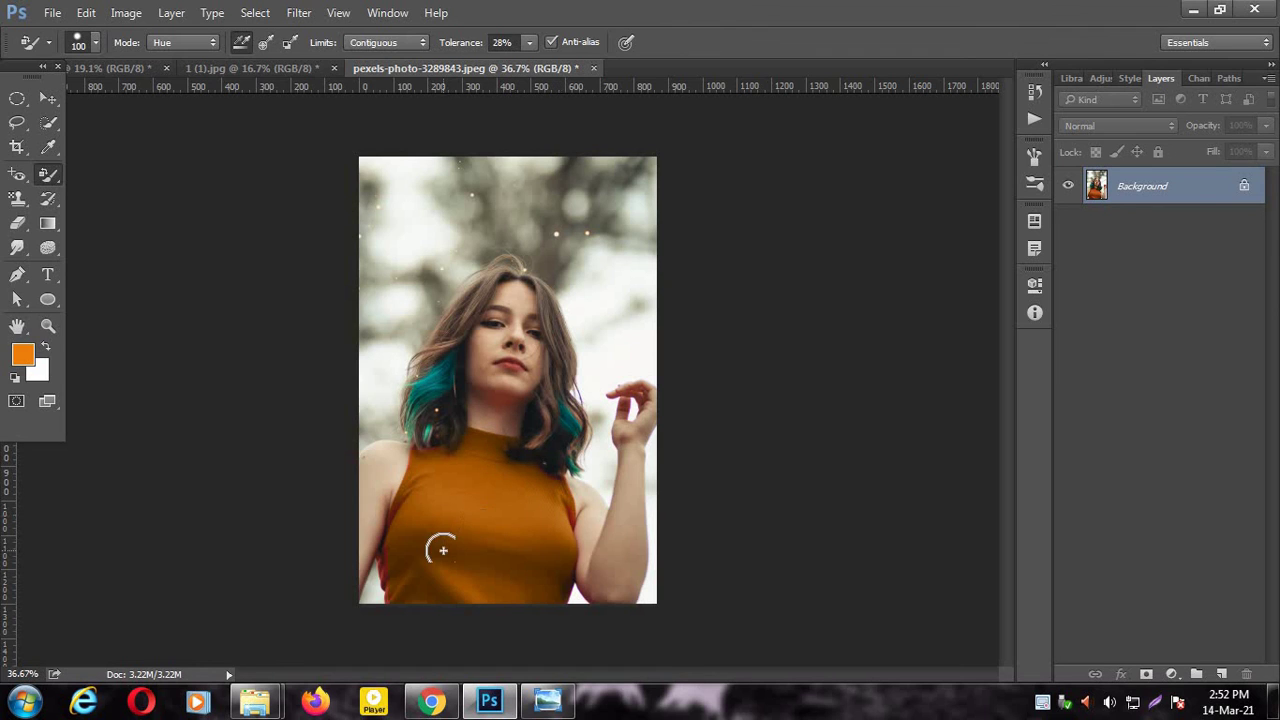
# Paint over the remaining red edges of the top with a smaller brush and switch to the Move tool
pyautogui.press('[')
pyautogui.press('[')
pyautogui.press('[')
pyautogui.press('[')
pyautogui.press('[')
pyautogui.press('[')
pyautogui.press('[')
pyautogui.moveTo(394, 519)
pyautogui.mouseDown()
pyautogui.moveTo(398, 505)
pyautogui.moveTo(388, 561)
pyautogui.mouseUp()
pyautogui.click(48, 98)
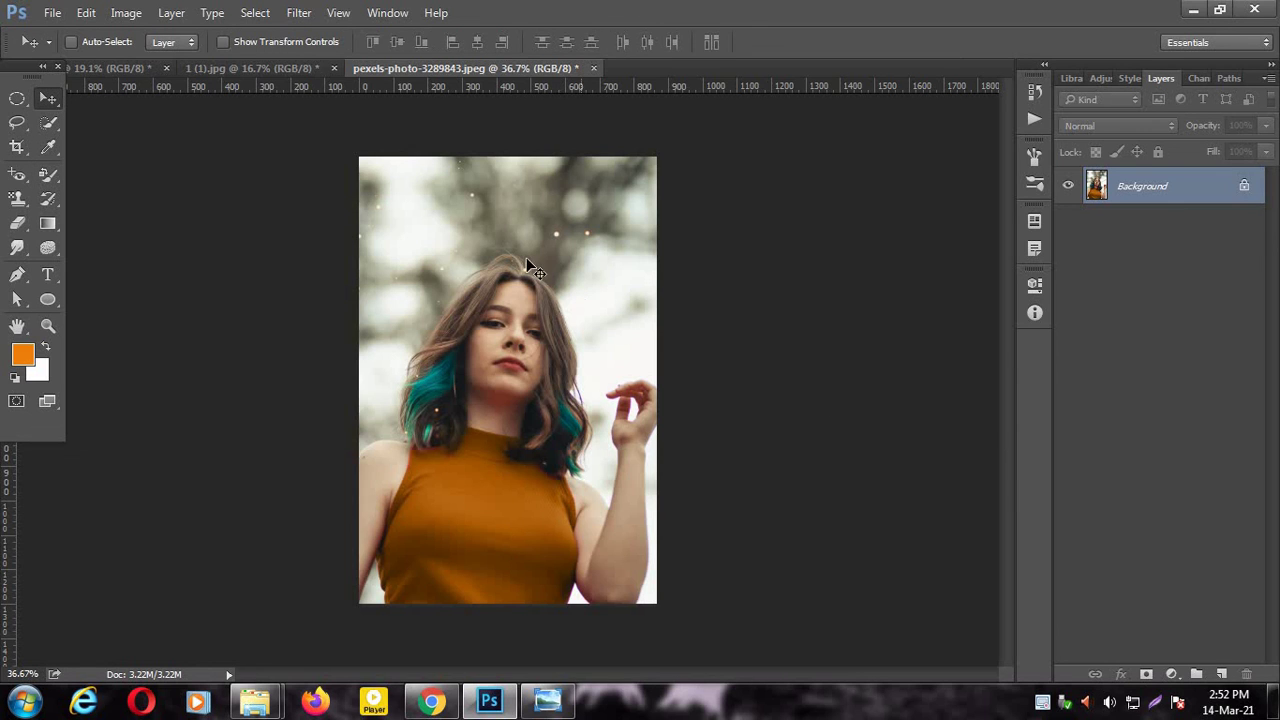
# Compare the recolored fruit picture and the recolored portrait by switching between their documents
pyautogui.click(268, 68)
pyautogui.click(440, 68)
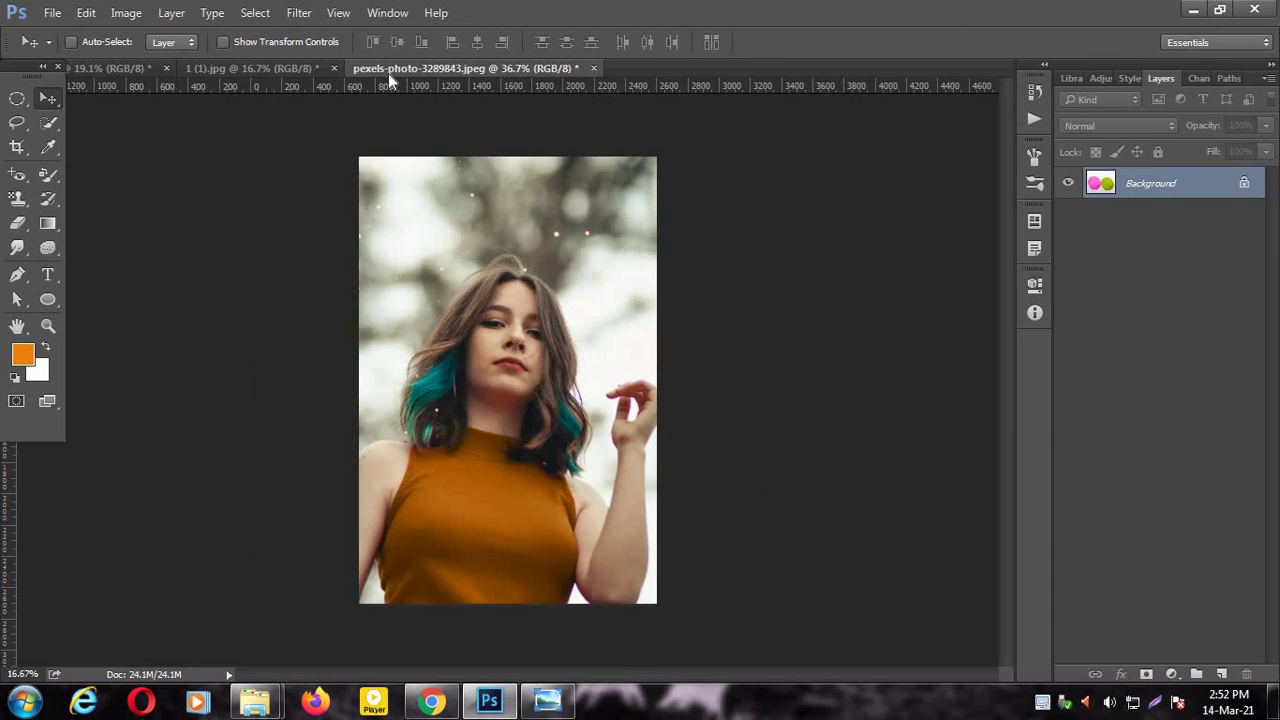
pyautogui.click(300, 70)
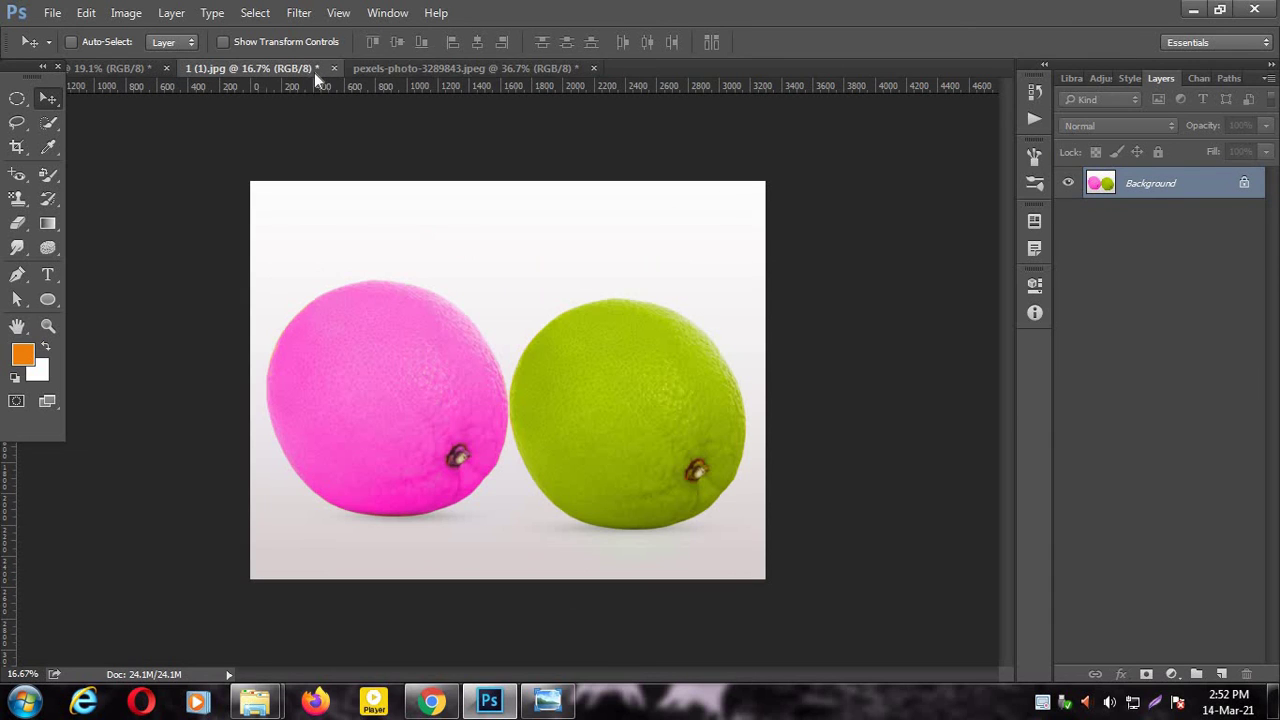
pyautogui.click(475, 70)
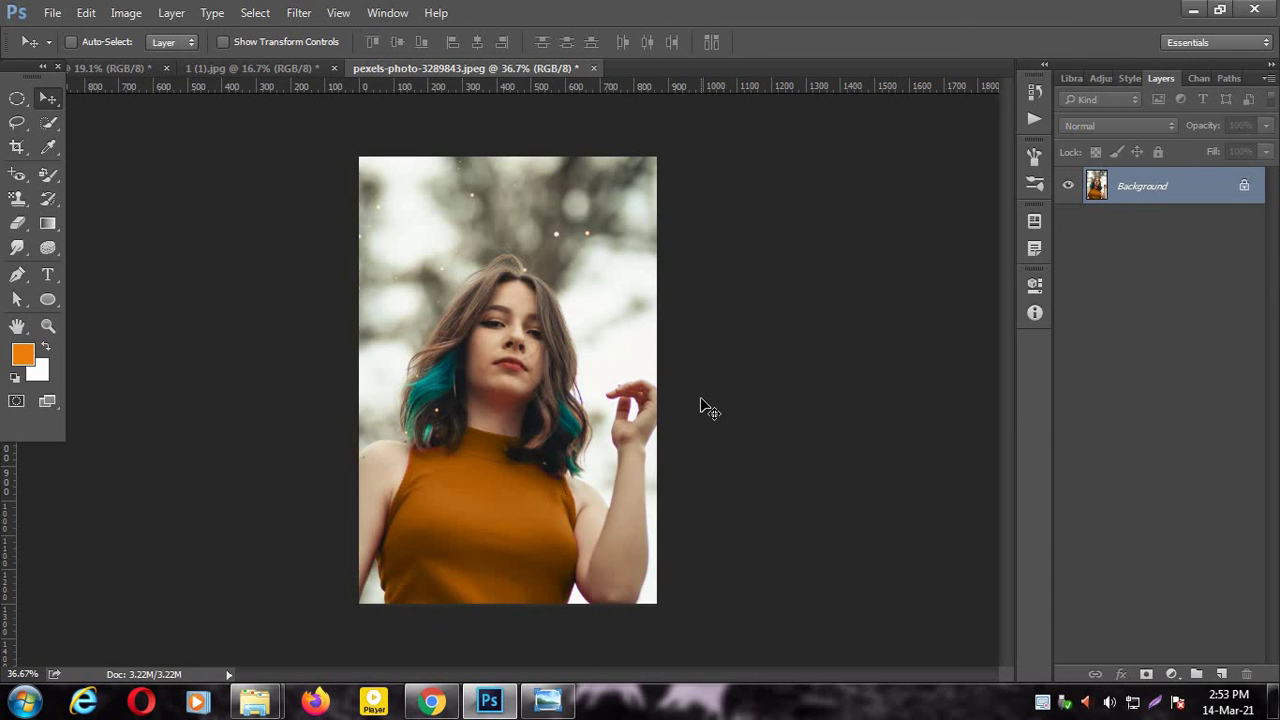